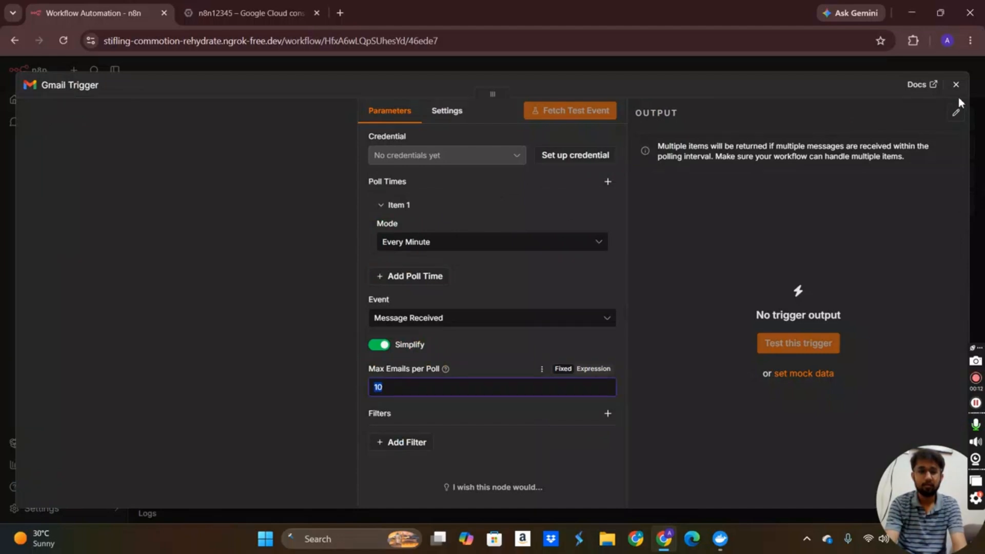
Step: Look over the Gmail OAuth2 credential fields required by the Gmail Trigger node, and close the credential setup without saving
{"action": "left_click", "coordinate": [956, 85]}
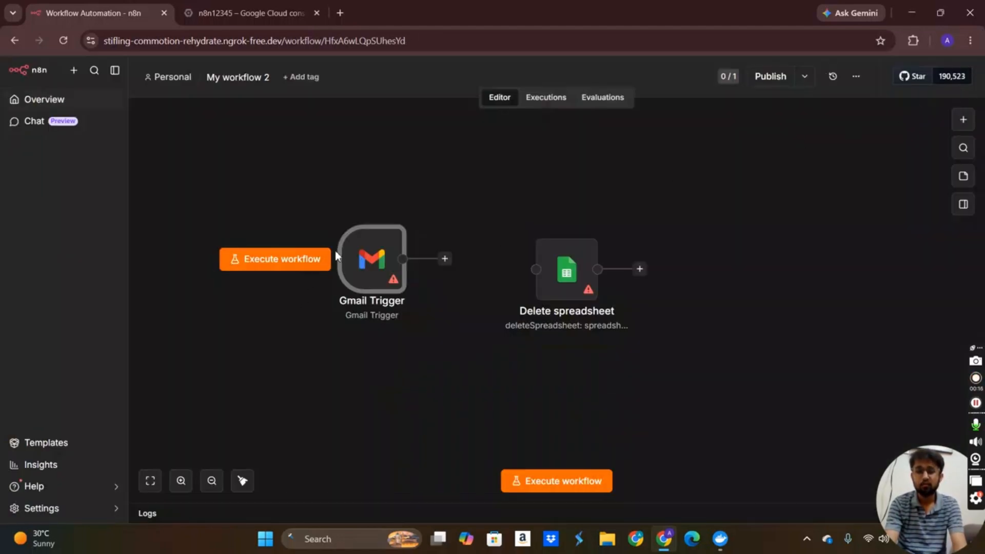
{"action": "double_click", "coordinate": [360, 260]}
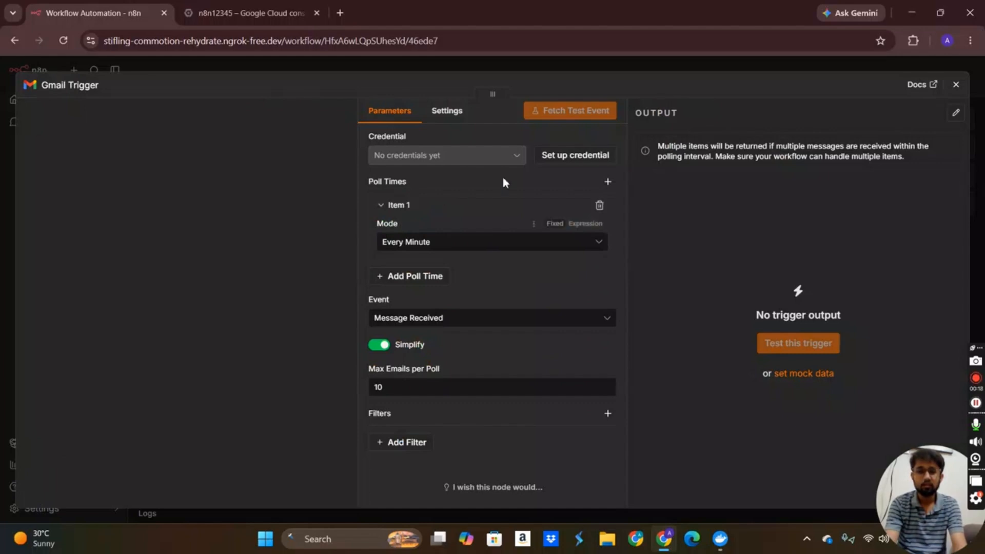
{"action": "left_click", "coordinate": [568, 164]}
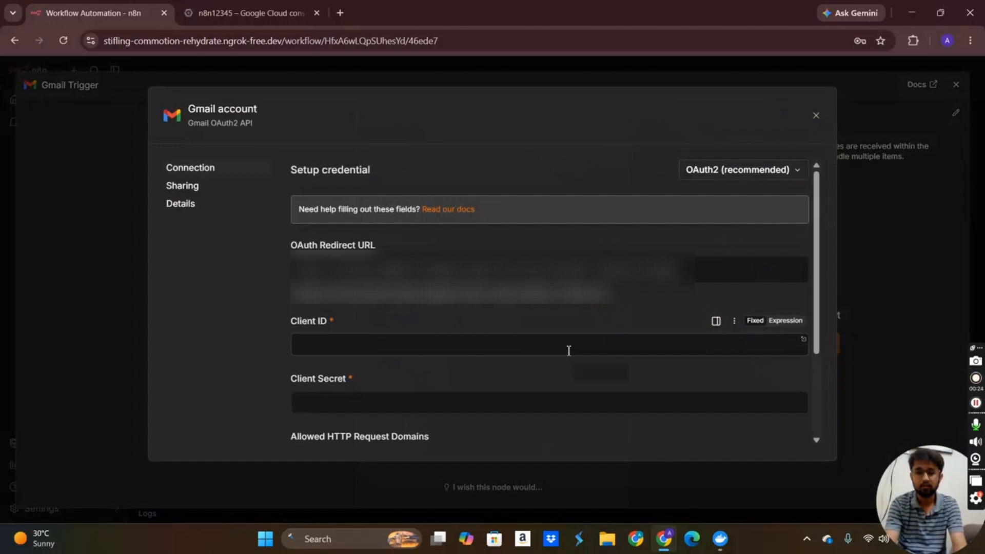
{"action": "scroll", "coordinate": [544, 347], "scroll_direction": "down", "scroll_amount": 1}
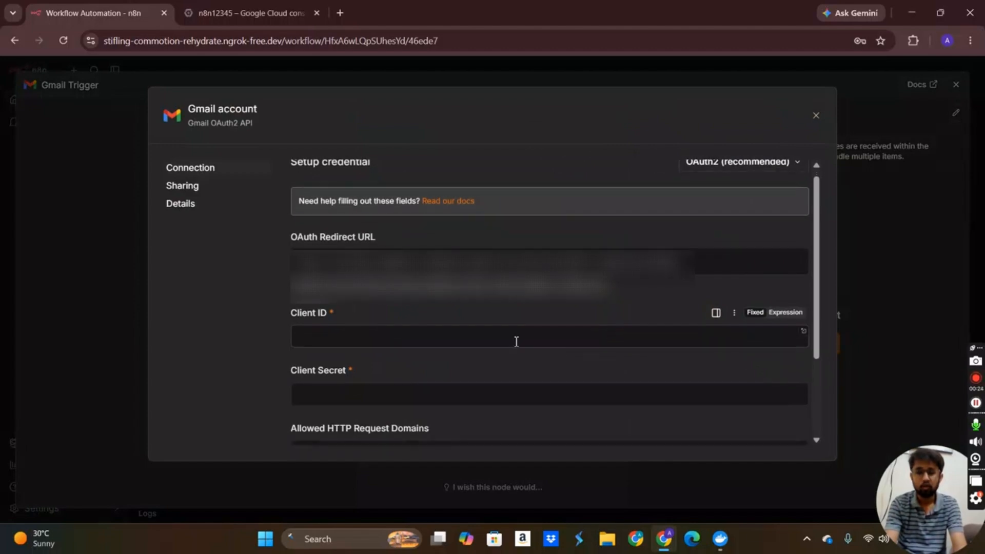
{"action": "left_click", "coordinate": [816, 112]}
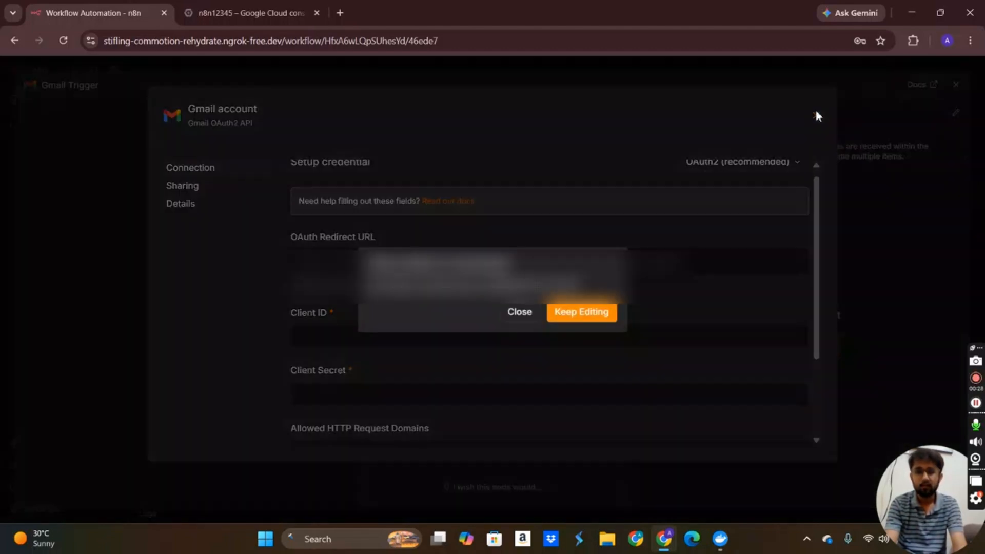
{"action": "left_click", "coordinate": [519, 314]}
Step: Switch to Google Cloud, open the n8n12345 project's OAuth consent screen and start its project configuration
{"action": "left_click", "coordinate": [271, 12]}
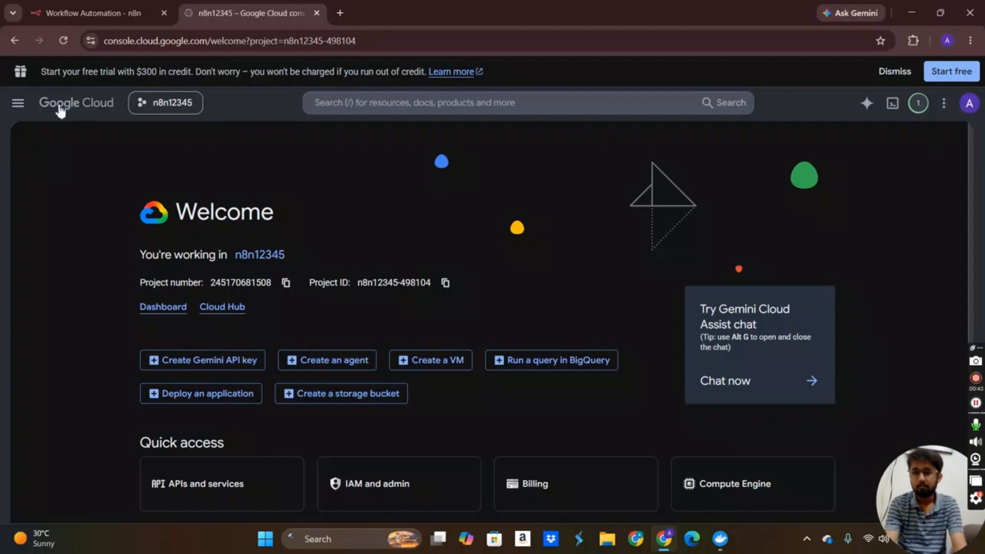
{"action": "left_click", "coordinate": [26, 109]}
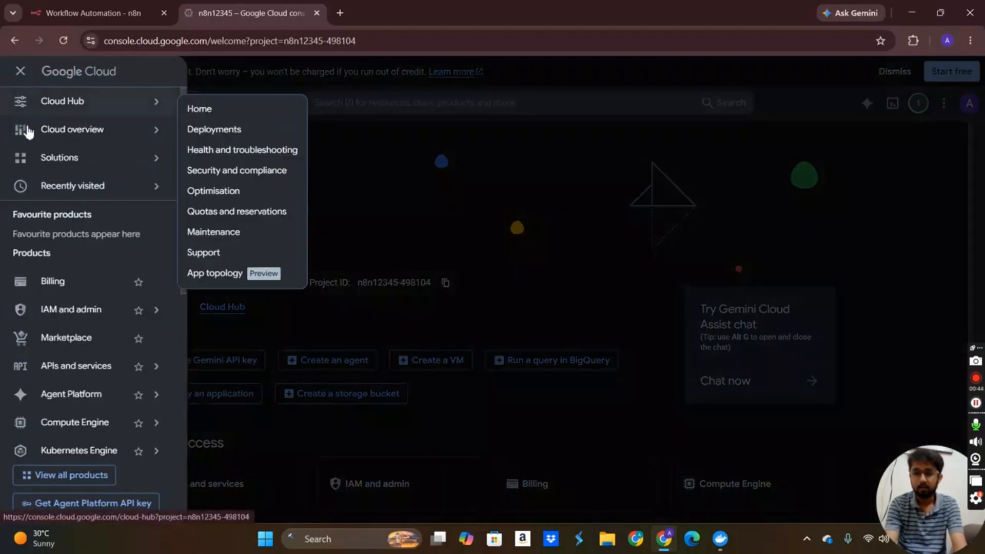
{"action": "mouse_move", "coordinate": [90, 371]}
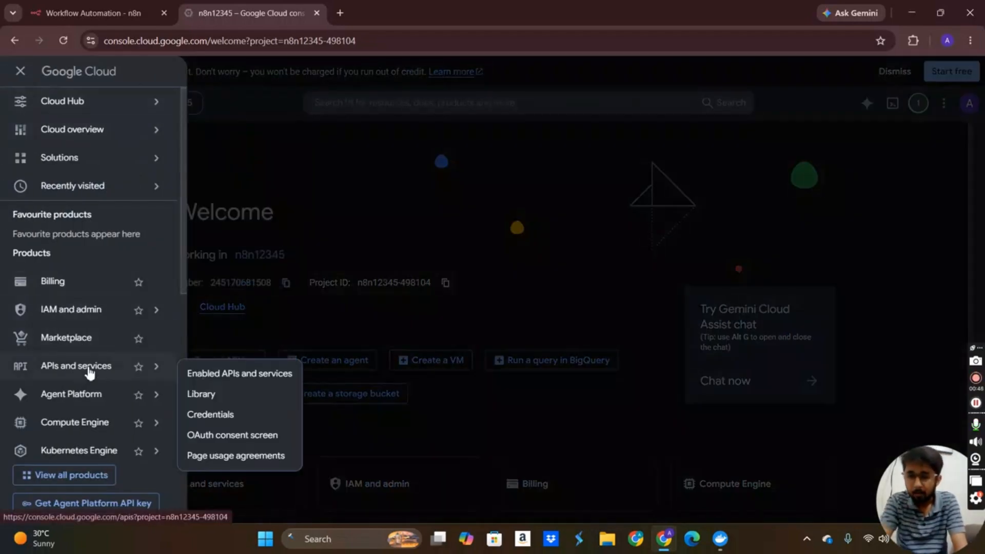
{"action": "left_click", "coordinate": [228, 436]}
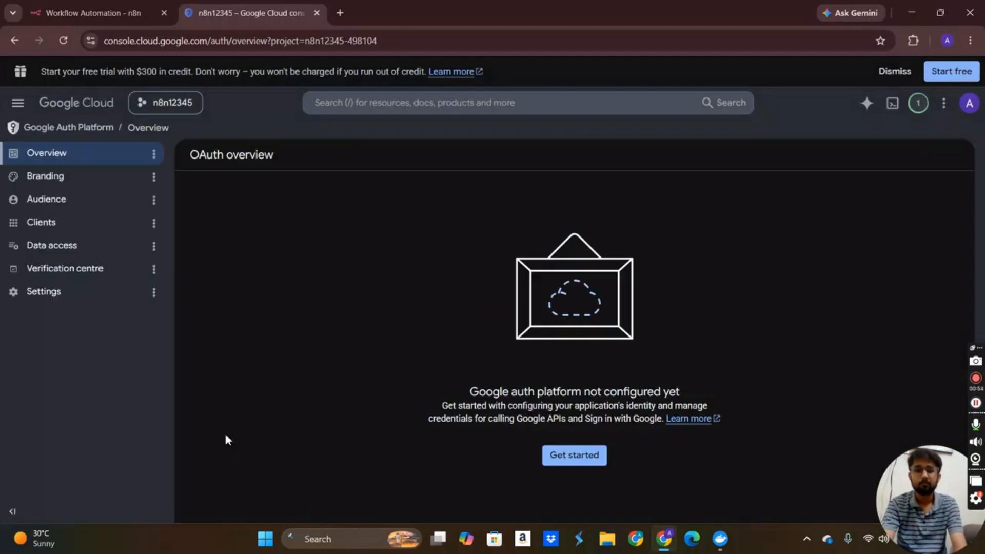
{"action": "left_click", "coordinate": [572, 457]}
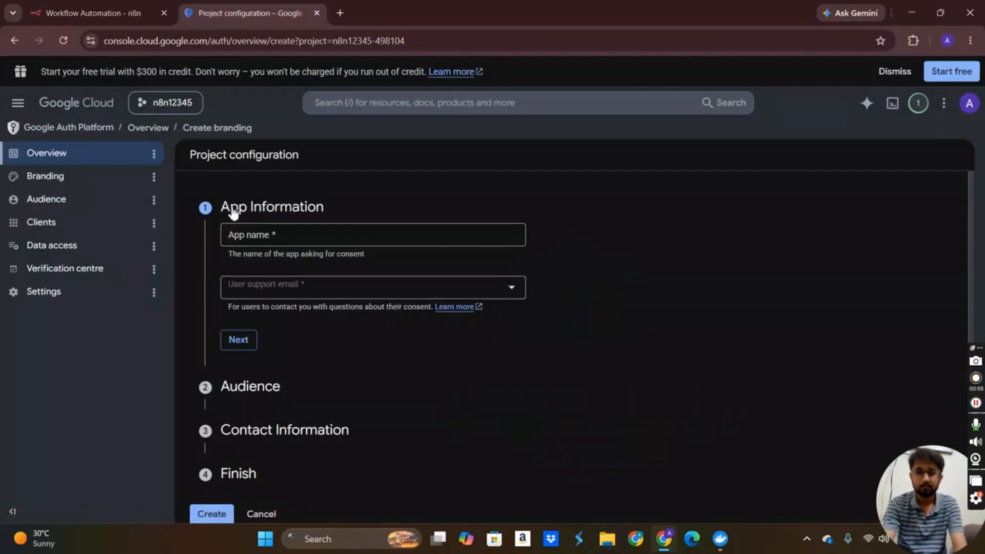
Step: Fill in the app information with the name n8n and a user support email, and set the audience to External
{"action": "left_click", "coordinate": [273, 232]}
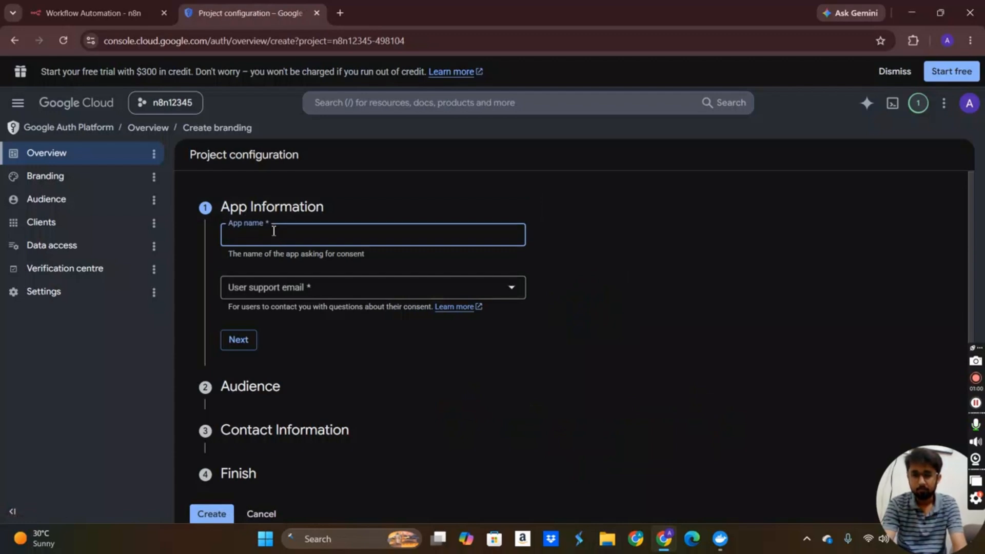
{"action": "type", "text": "n8n"}
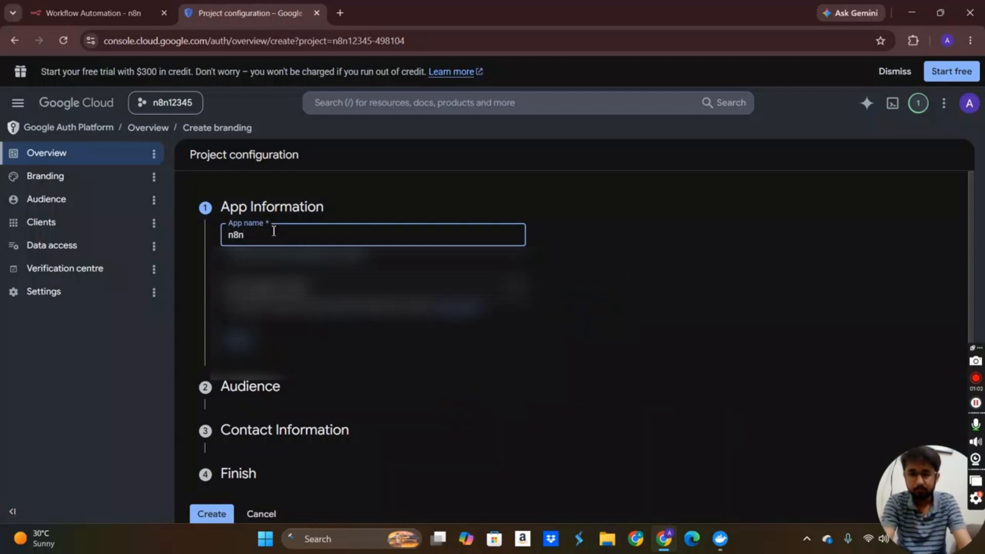
{"action": "left_click", "coordinate": [277, 292]}
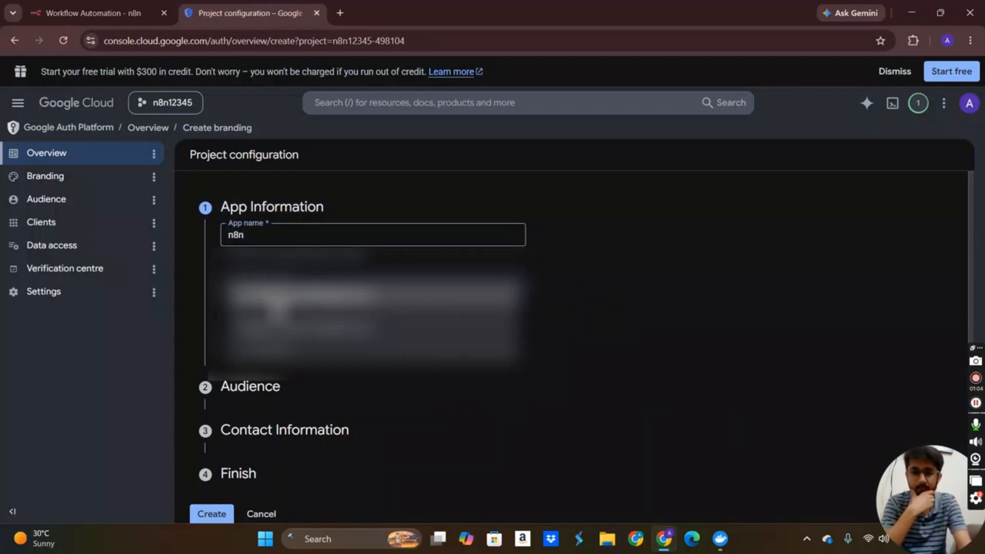
{"action": "left_click", "coordinate": [278, 304]}
{"action": "left_click", "coordinate": [242, 349]}
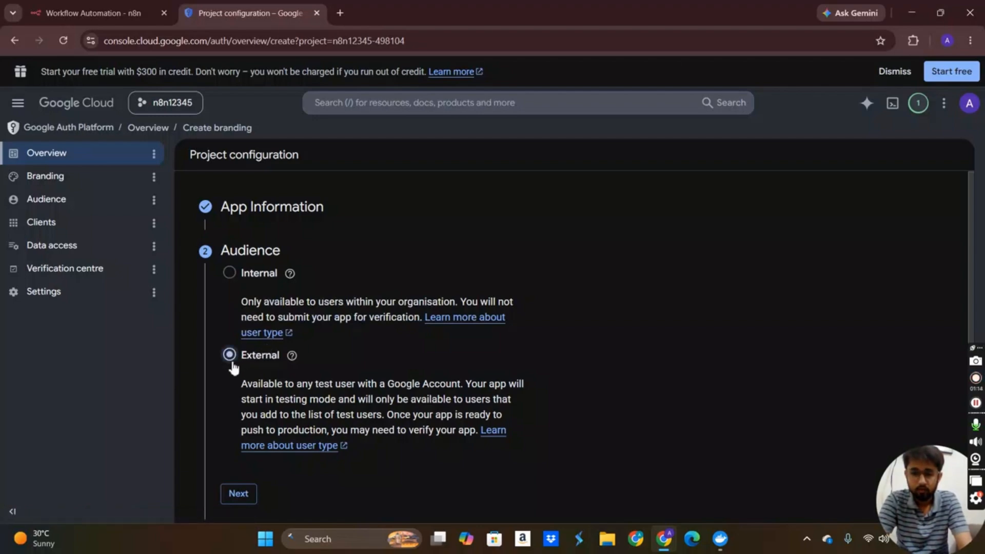
{"action": "scroll", "coordinate": [234, 380], "scroll_direction": "down", "scroll_amount": 2}
{"action": "left_click", "coordinate": [239, 400]}
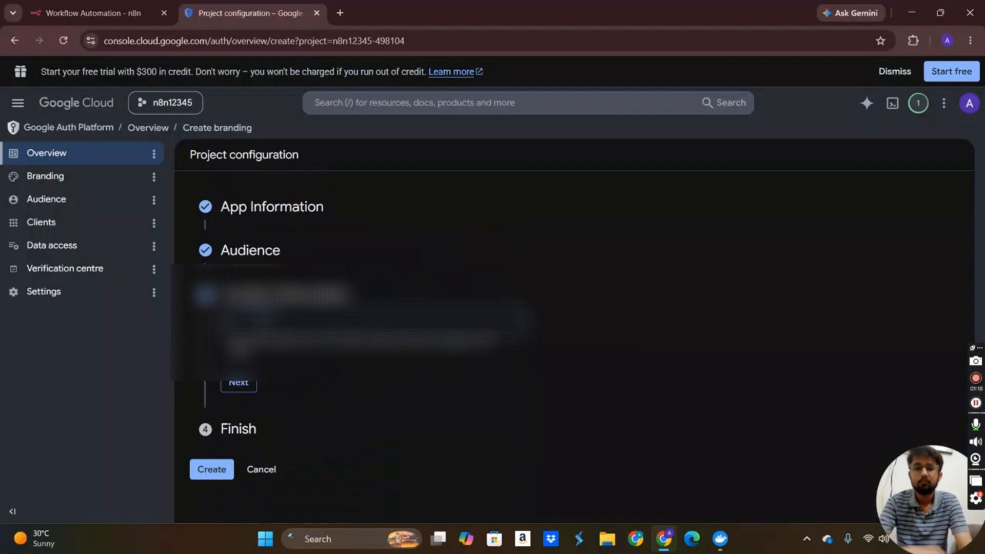
Step: Enter the contact email address and create the OAuth configuration with the Google API services user data policy accepted
{"action": "left_click", "coordinate": [349, 320]}
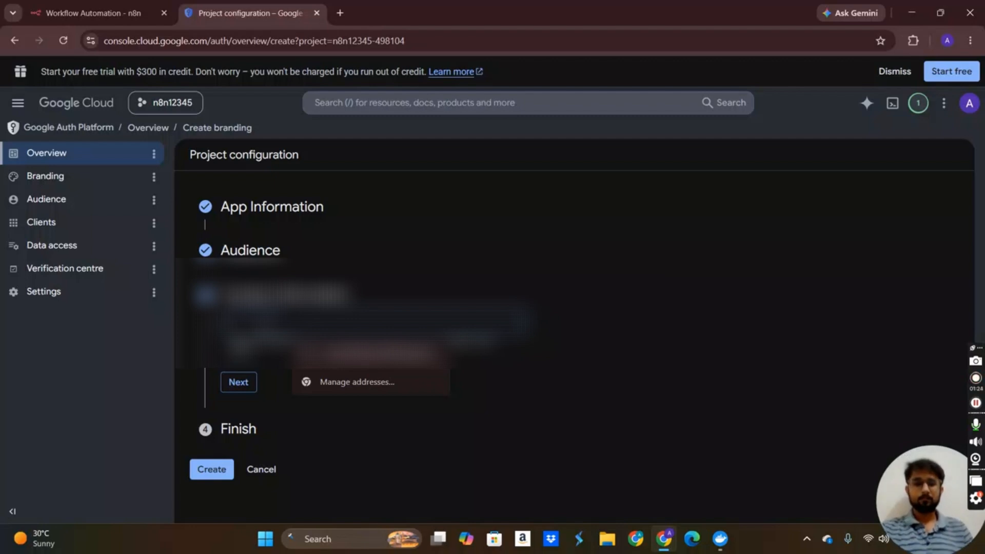
{"action": "left_click", "coordinate": [324, 352]}
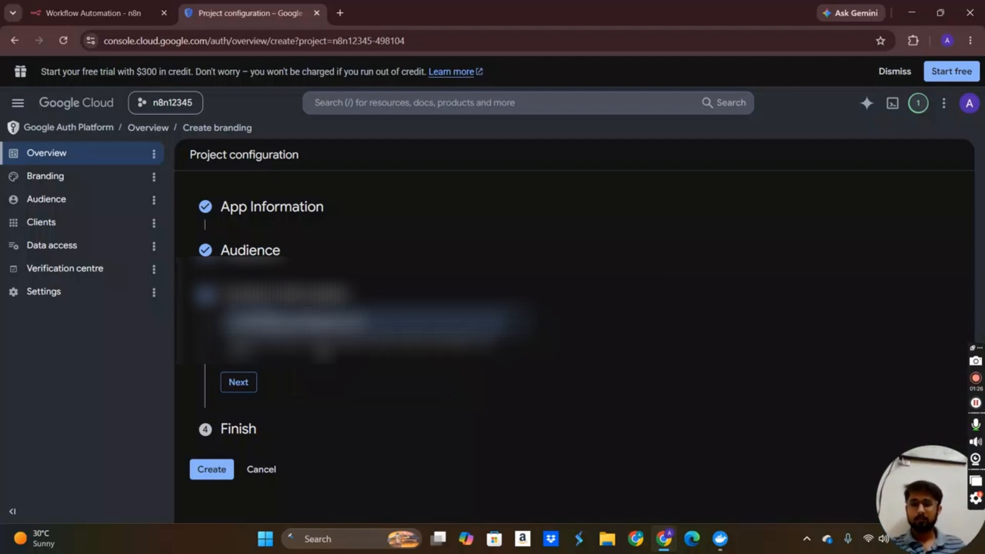
{"action": "left_click", "coordinate": [239, 384]}
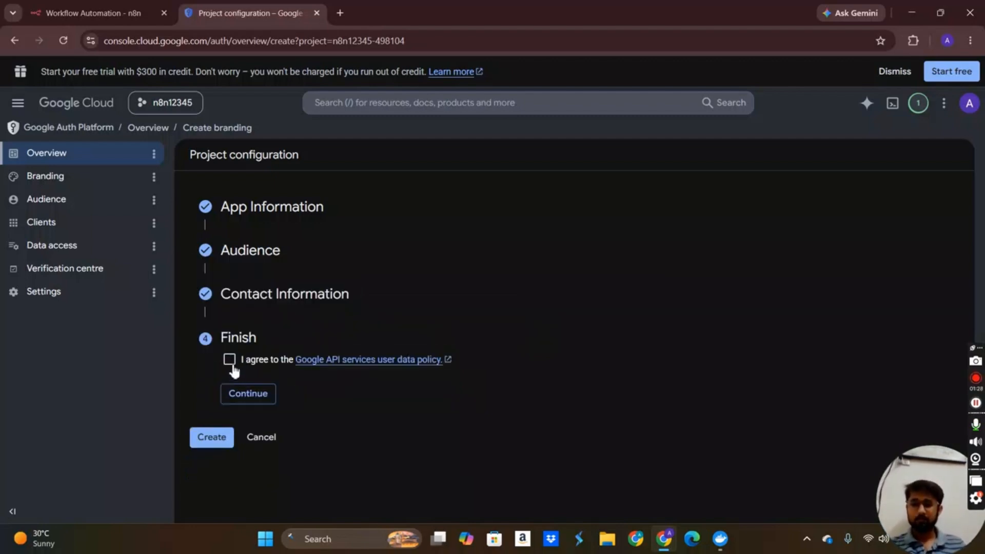
{"action": "left_click", "coordinate": [251, 398]}
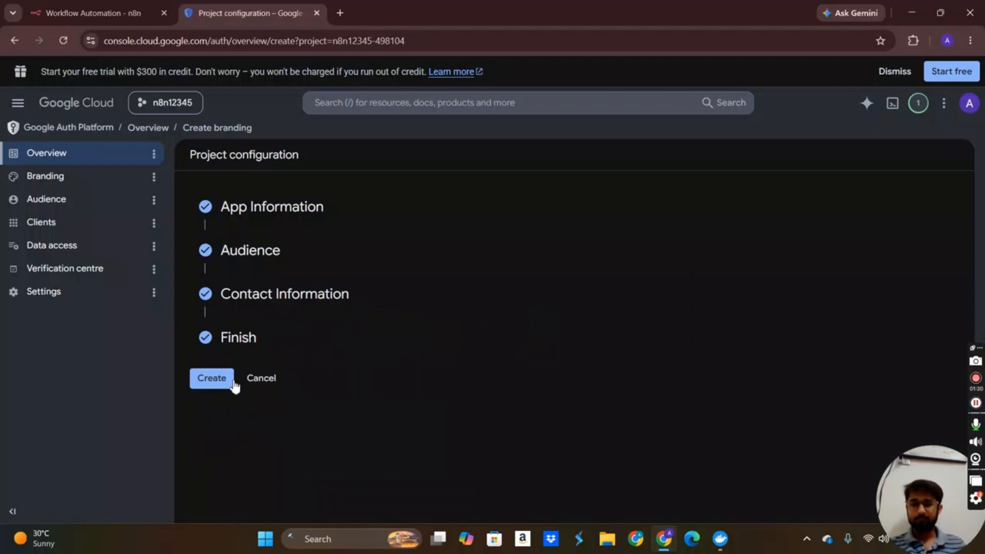
{"action": "left_click", "coordinate": [210, 381]}
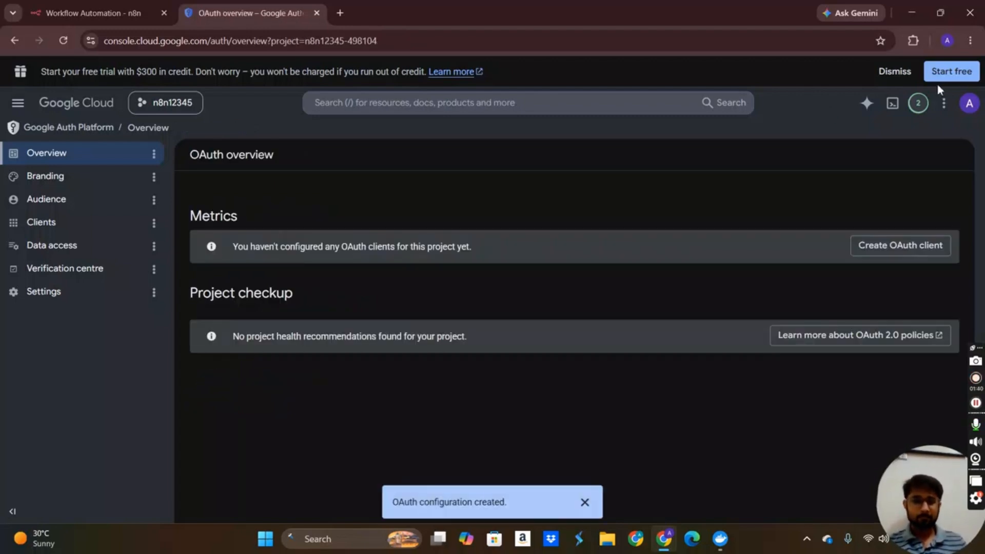
Step: Start a new OAuth client ID with the application type Web application
{"action": "left_click", "coordinate": [885, 250]}
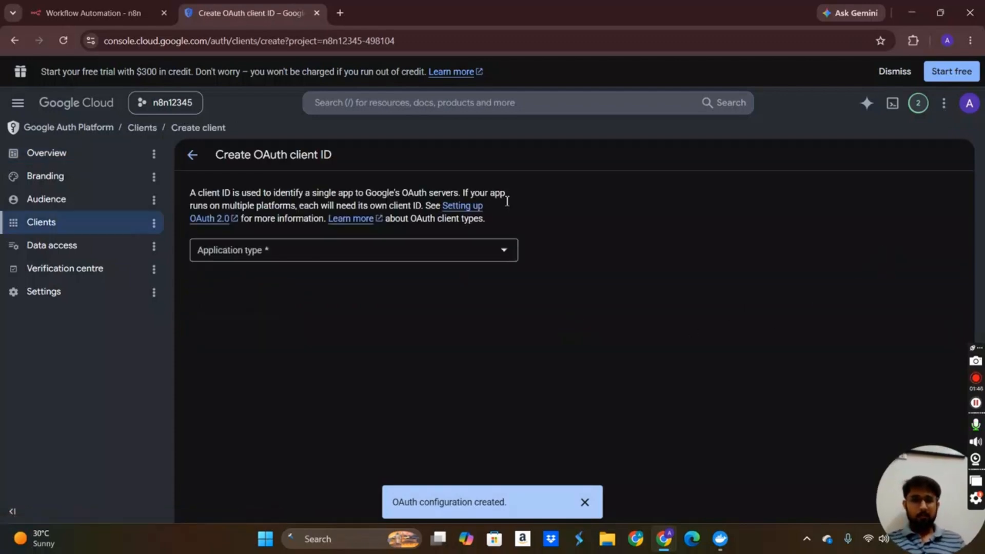
{"action": "left_click", "coordinate": [436, 245]}
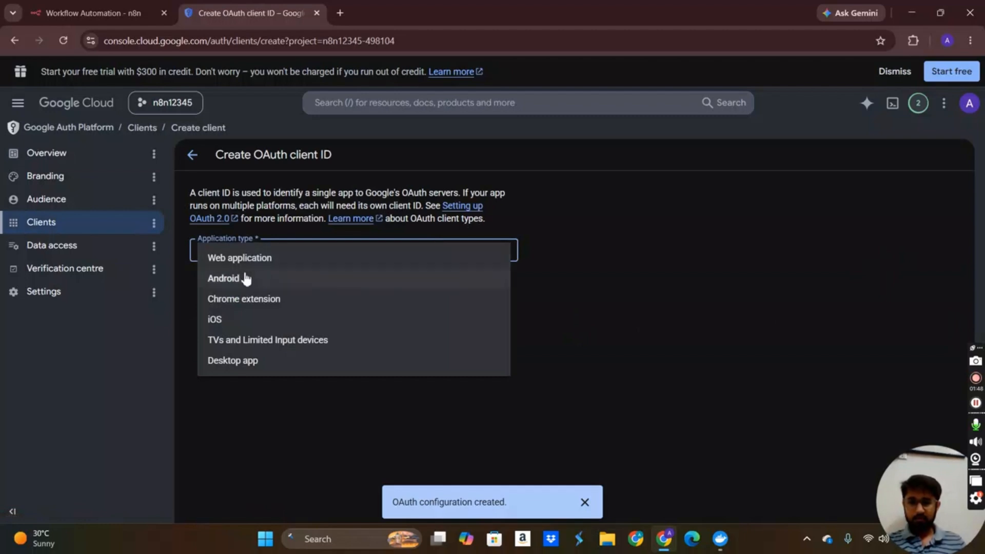
{"action": "left_click", "coordinate": [229, 259]}
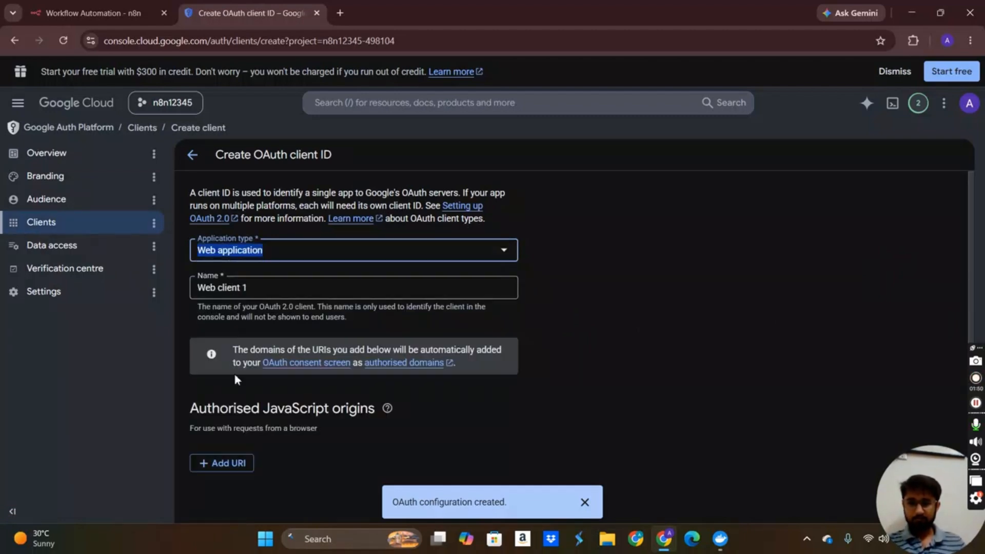
Step: Add an empty entry under the web client's authorised redirect URIs
{"action": "scroll", "coordinate": [235, 390], "scroll_direction": "down", "scroll_amount": 1}
{"action": "scroll", "coordinate": [233, 406], "scroll_direction": "down", "scroll_amount": 2}
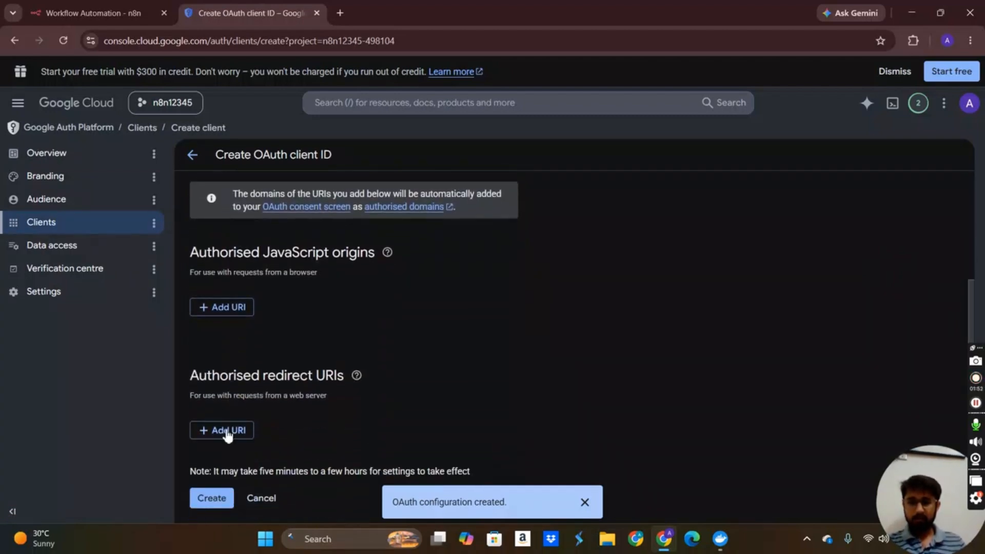
{"action": "left_click", "coordinate": [228, 431]}
{"action": "scroll", "coordinate": [228, 428], "scroll_direction": "down", "scroll_amount": 1}
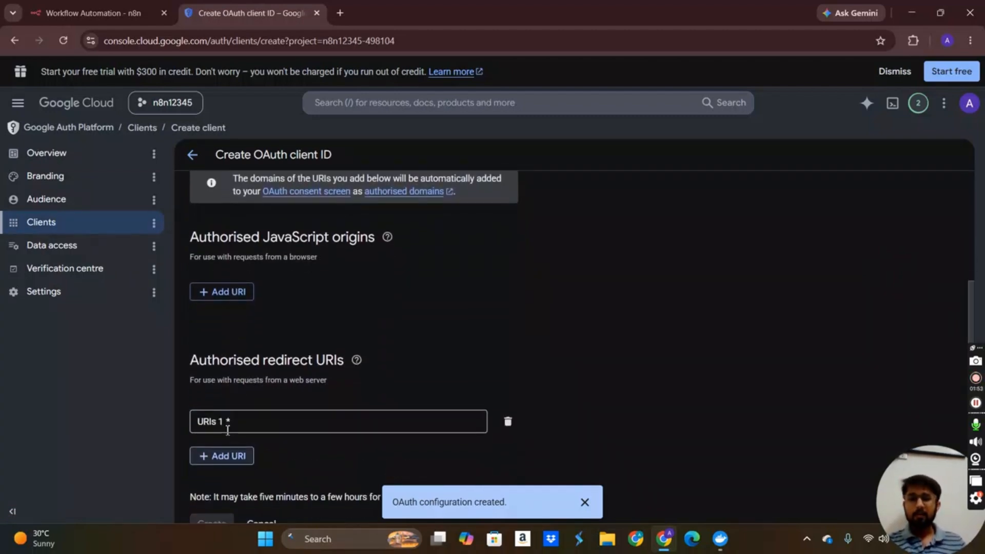
{"action": "left_click", "coordinate": [261, 413]}
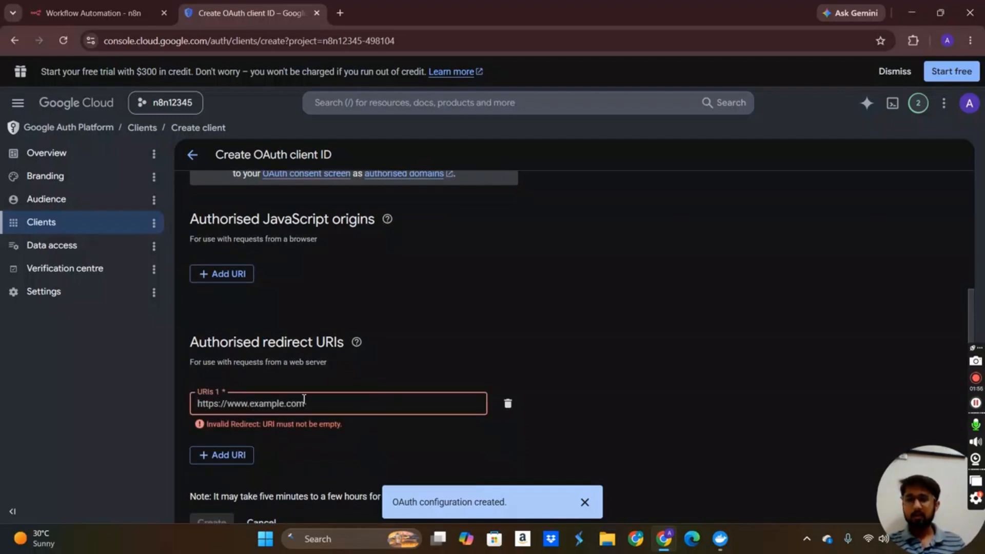
Step: Copy the OAuth Redirect URL from n8n's Gmail credential into the client's redirect URI entry and create the client
{"action": "left_click", "coordinate": [119, 3]}
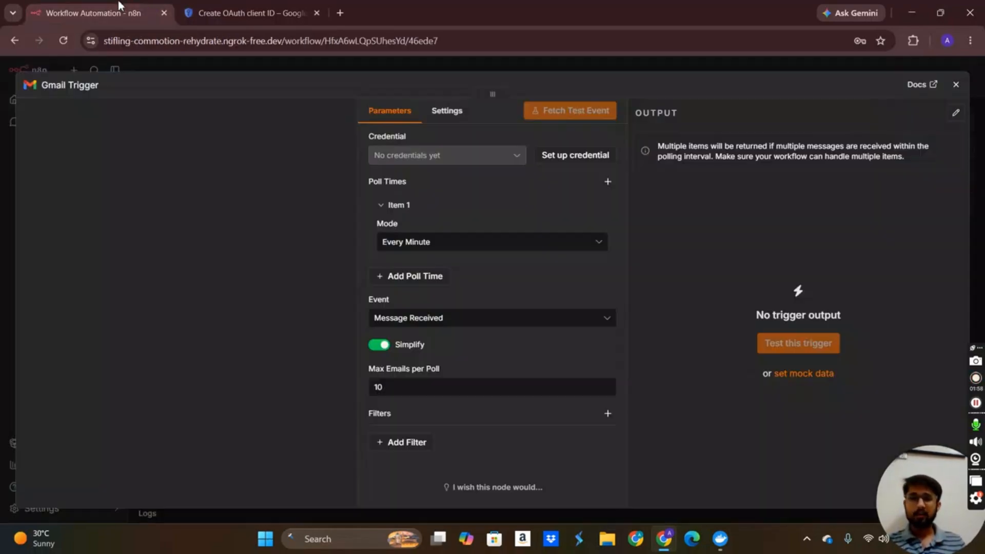
{"action": "left_click", "coordinate": [552, 159]}
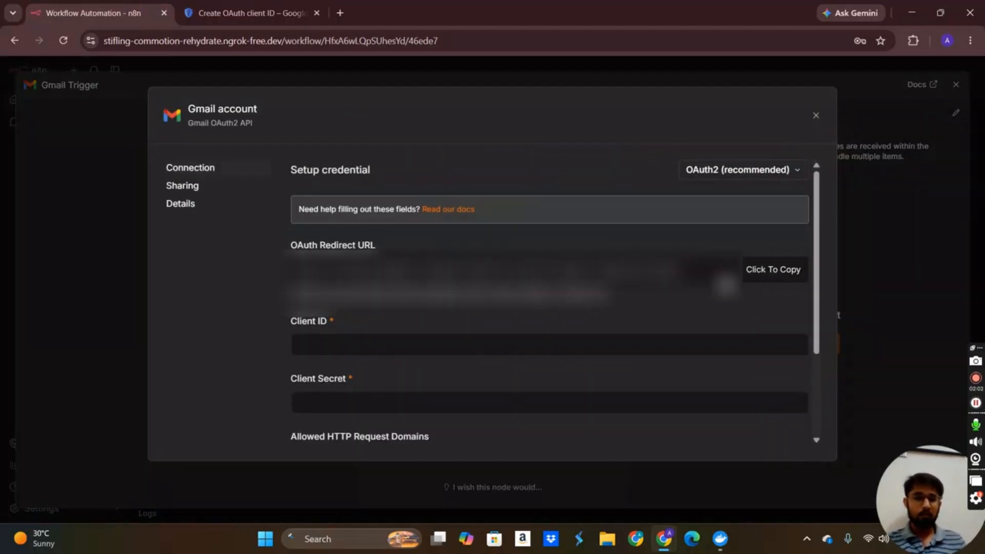
{"action": "left_click", "coordinate": [768, 276]}
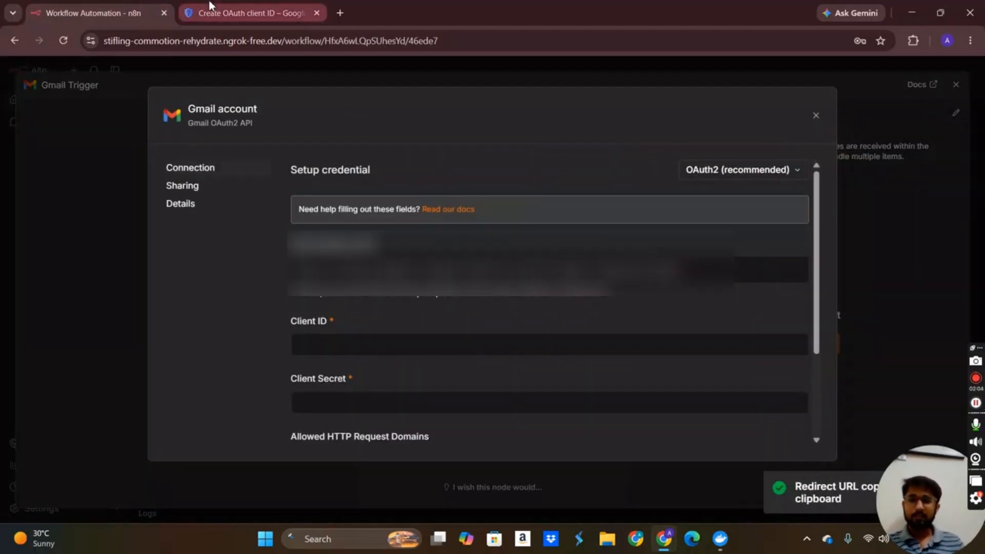
{"action": "left_click", "coordinate": [266, 1]}
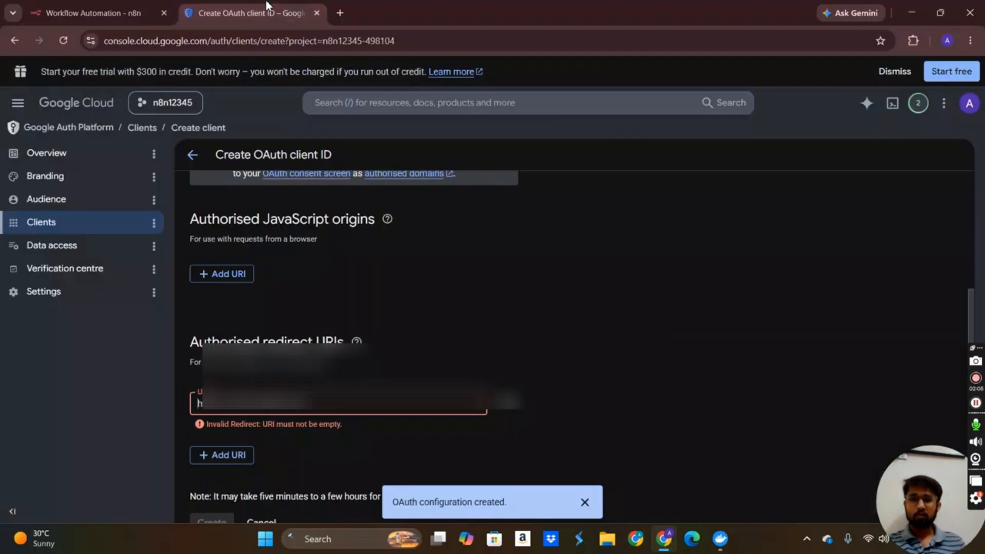
{"action": "key", "text": "ctrl+v"}
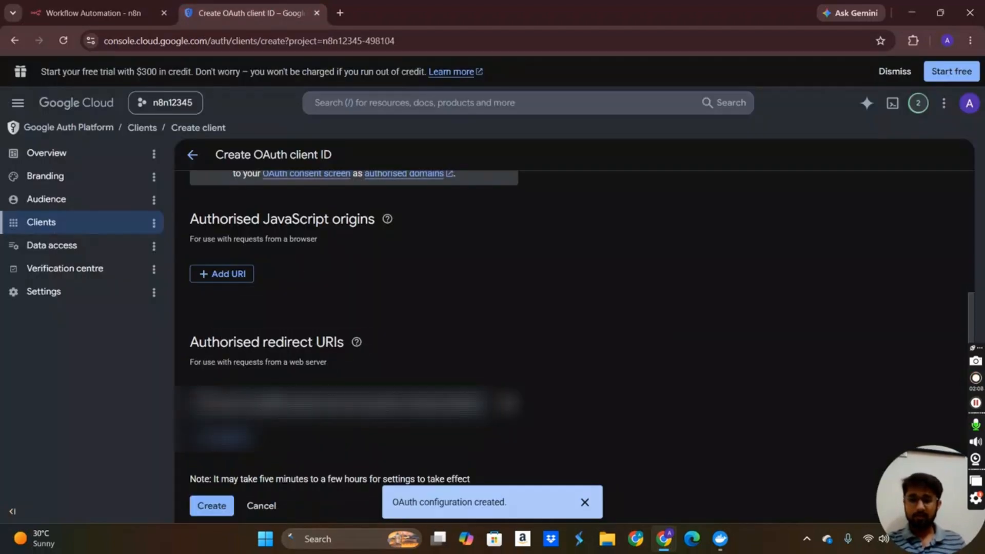
{"action": "left_click", "coordinate": [214, 498]}
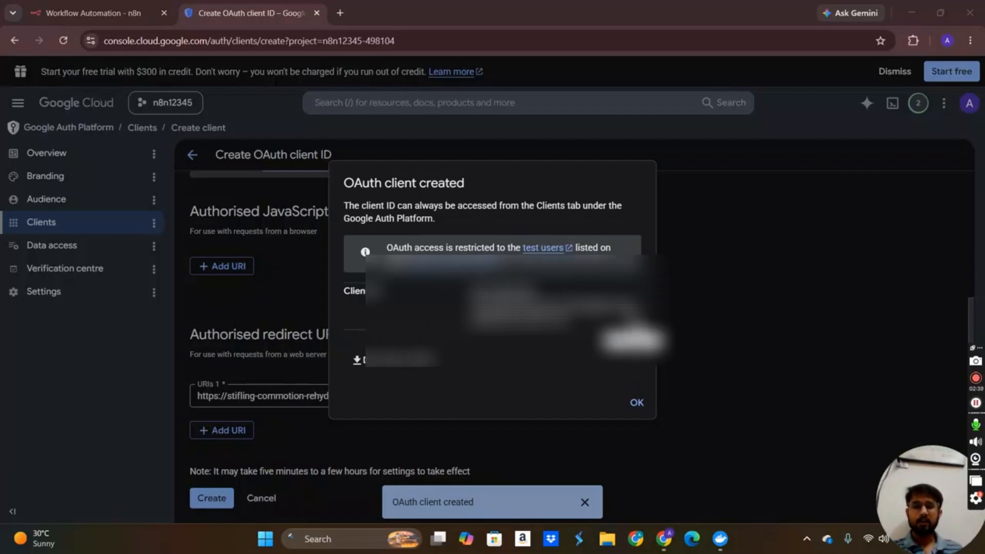
Step: Switch to n8n and paste the OAuth client's ID into the Gmail credential's Client ID
{"action": "left_click", "coordinate": [92, 13]}
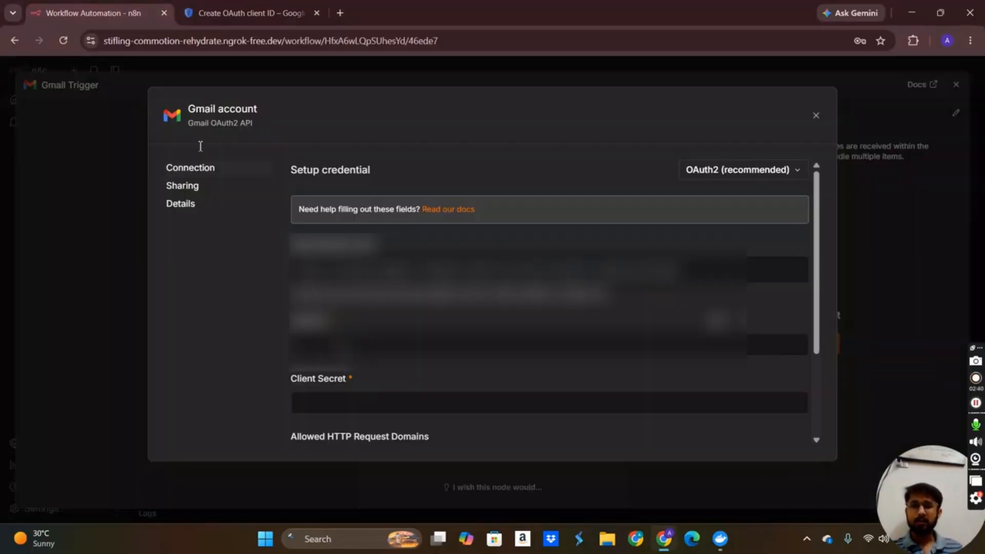
{"action": "left_click", "coordinate": [718, 343]}
{"action": "key", "text": "ctrl+v"}
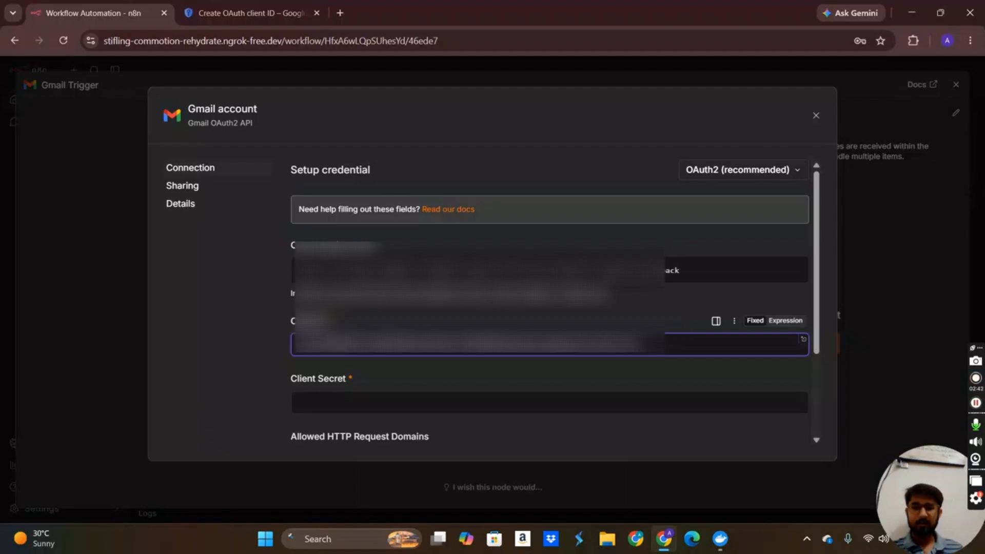
Step: Switch to Google Cloud, dismiss the created OAuth client's summary and open the details of Web client 1
{"action": "left_click", "coordinate": [244, 7]}
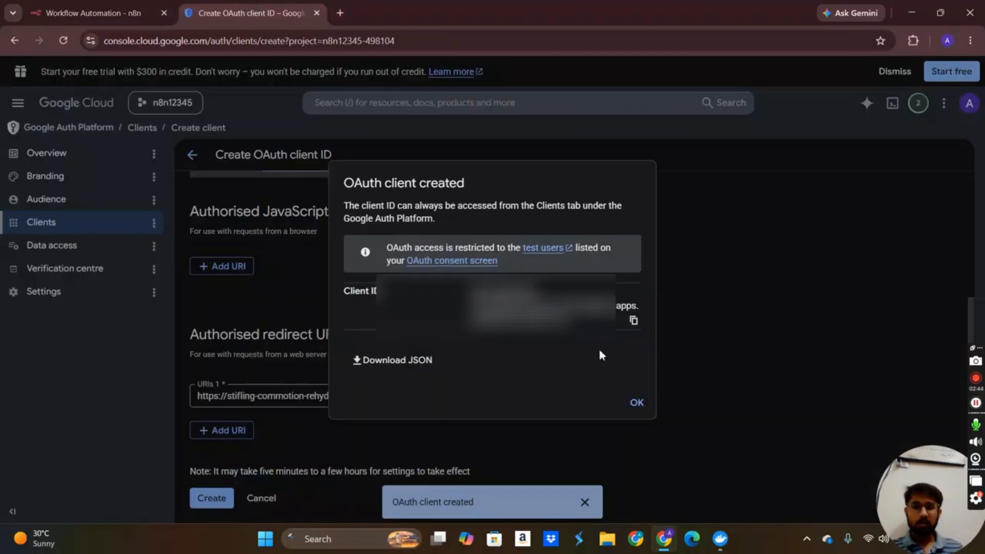
{"action": "left_click", "coordinate": [642, 409]}
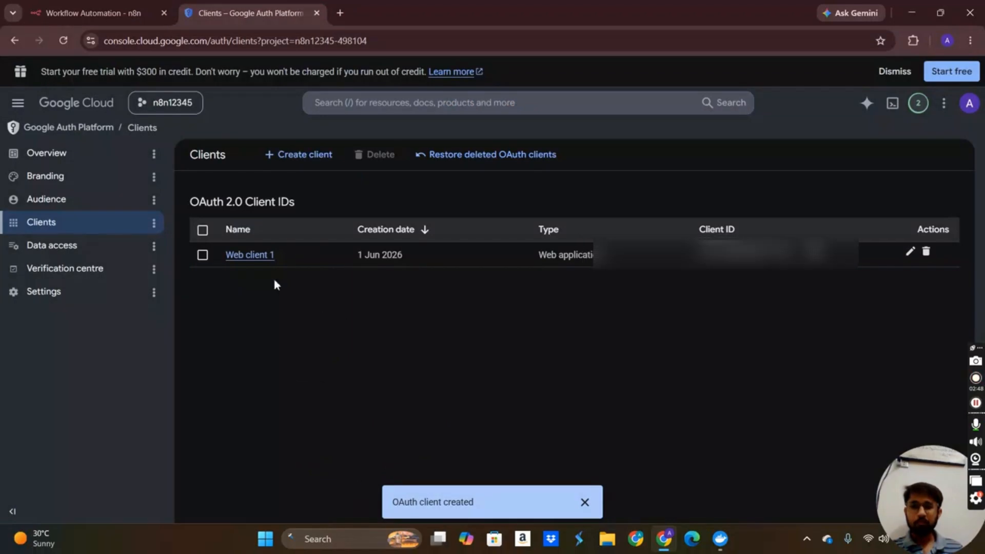
{"action": "left_click", "coordinate": [264, 259]}
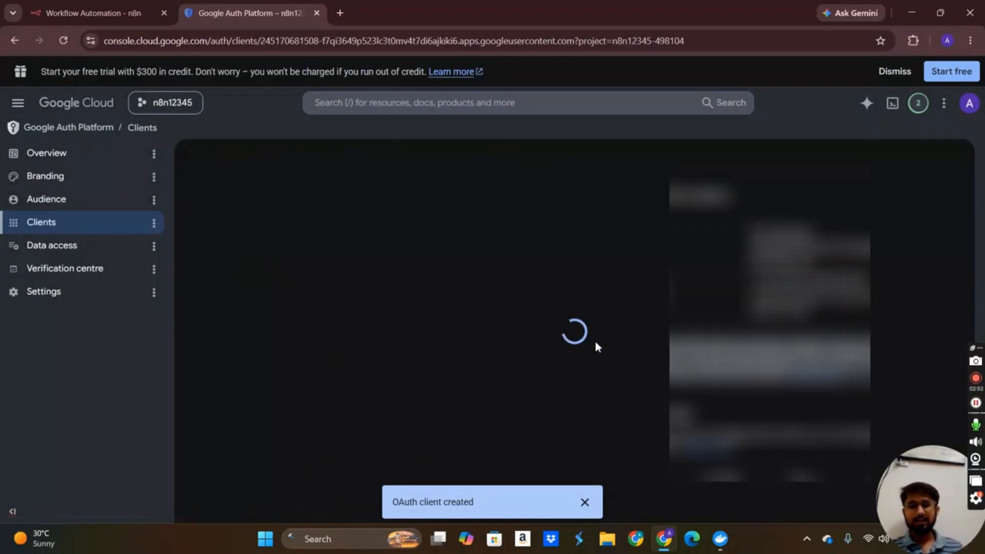
Step: Copy Web client 1's client secret and paste it into the Client Secret of n8n's Gmail credential
{"action": "scroll", "coordinate": [608, 342], "scroll_direction": "down", "scroll_amount": 2}
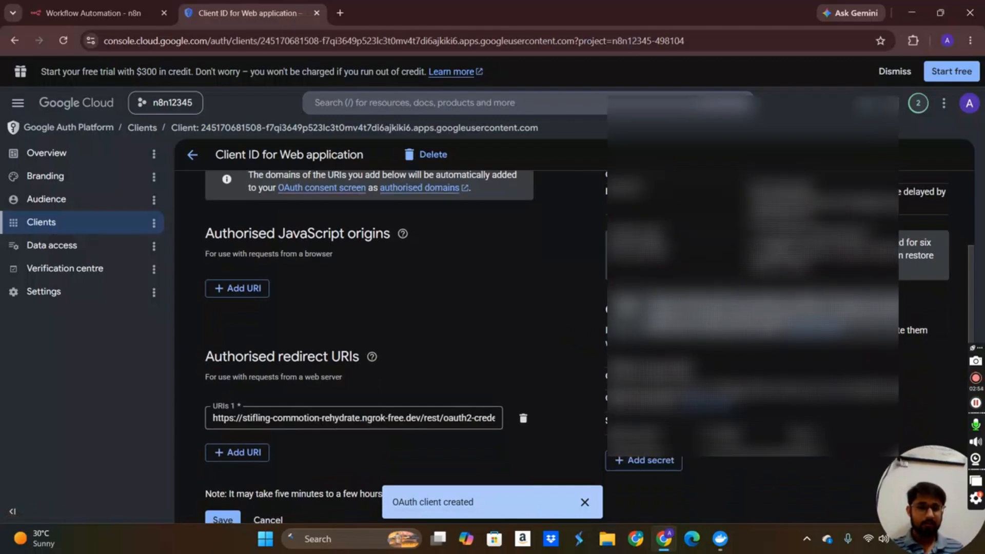
{"action": "scroll", "coordinate": [780, 431], "scroll_direction": "up", "scroll_amount": 1}
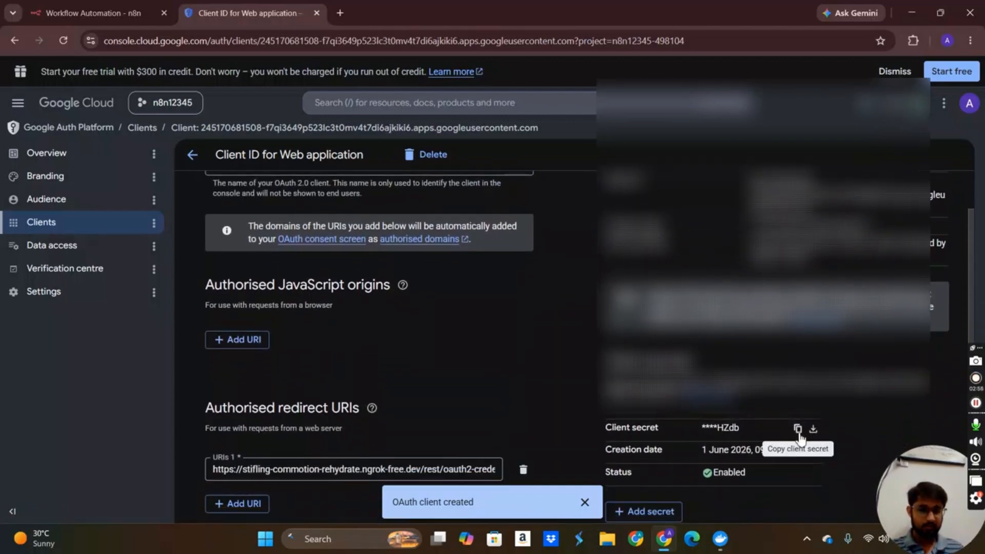
{"action": "left_click", "coordinate": [797, 429]}
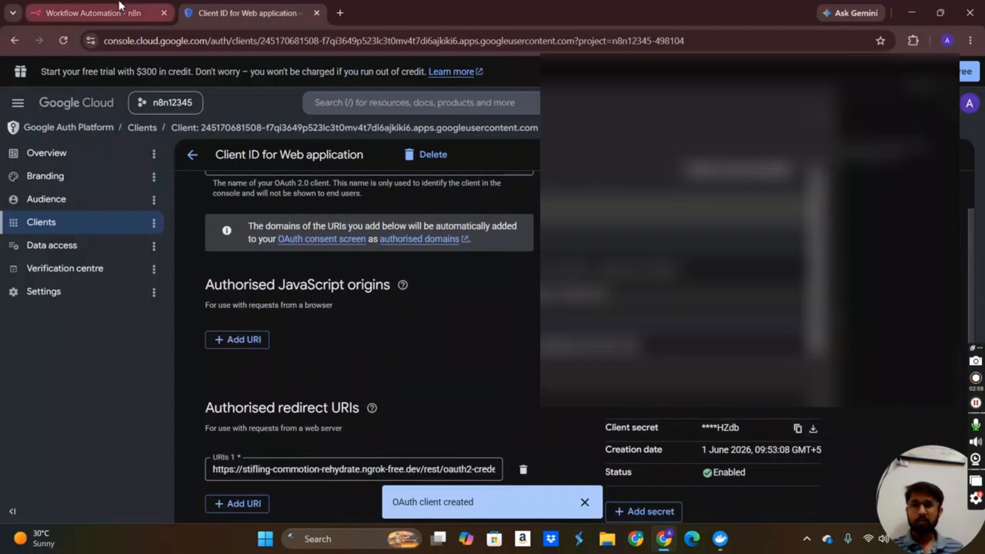
{"action": "left_click", "coordinate": [125, 12]}
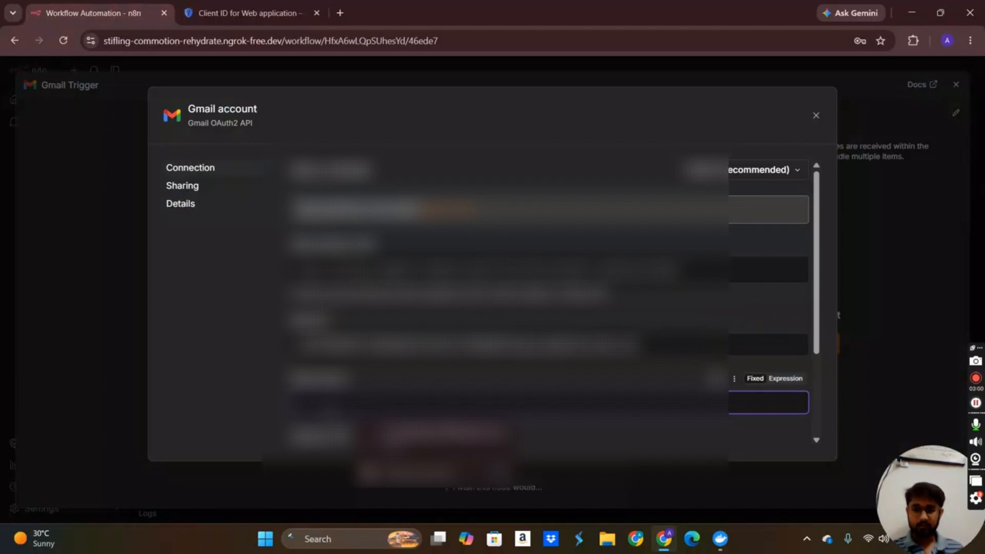
{"action": "scroll", "coordinate": [549, 287], "scroll_direction": "down", "scroll_amount": 1}
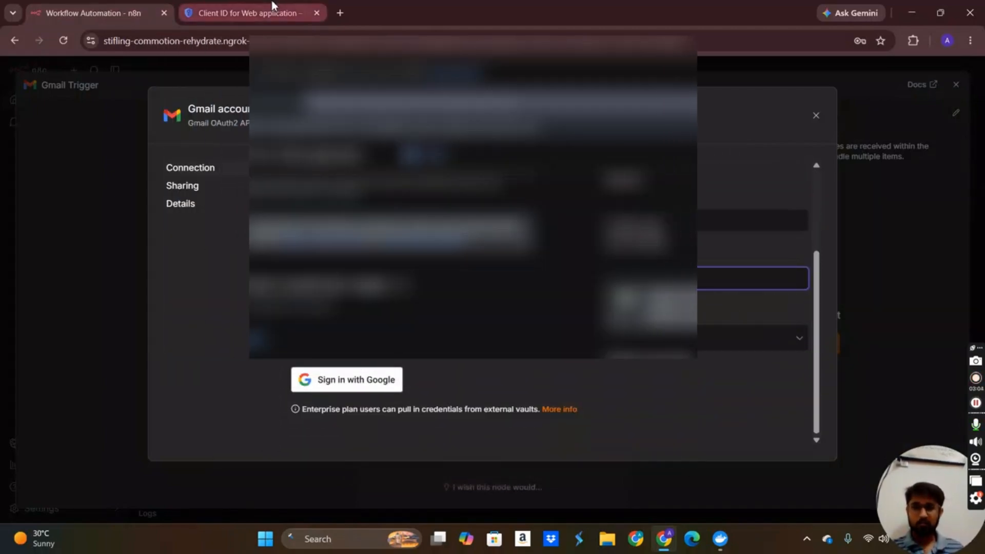
Step: Switch to Google Cloud and add the Gmail account's e-mail address as a test user in the Audience settings
{"action": "left_click", "coordinate": [272, 6]}
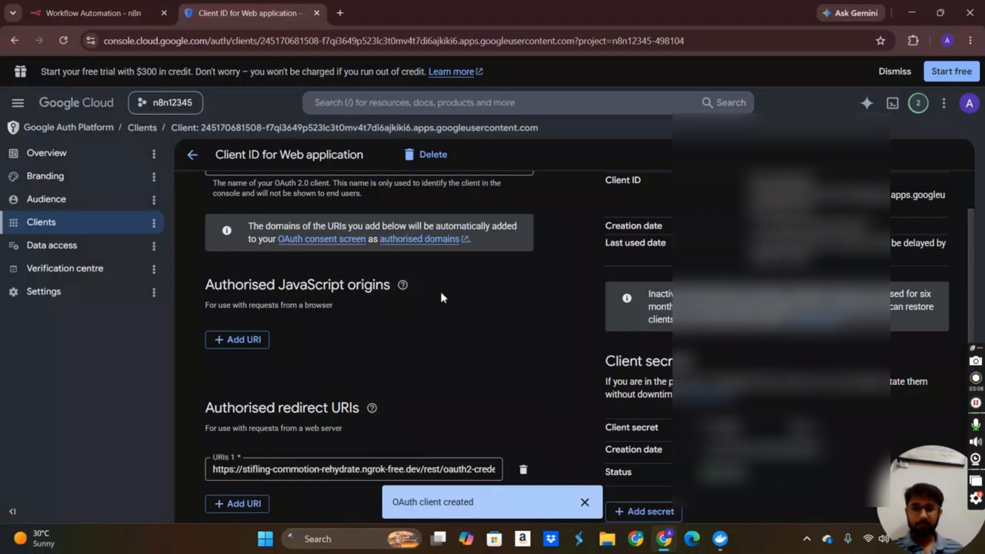
{"action": "scroll", "coordinate": [377, 357], "scroll_direction": "down", "scroll_amount": 2}
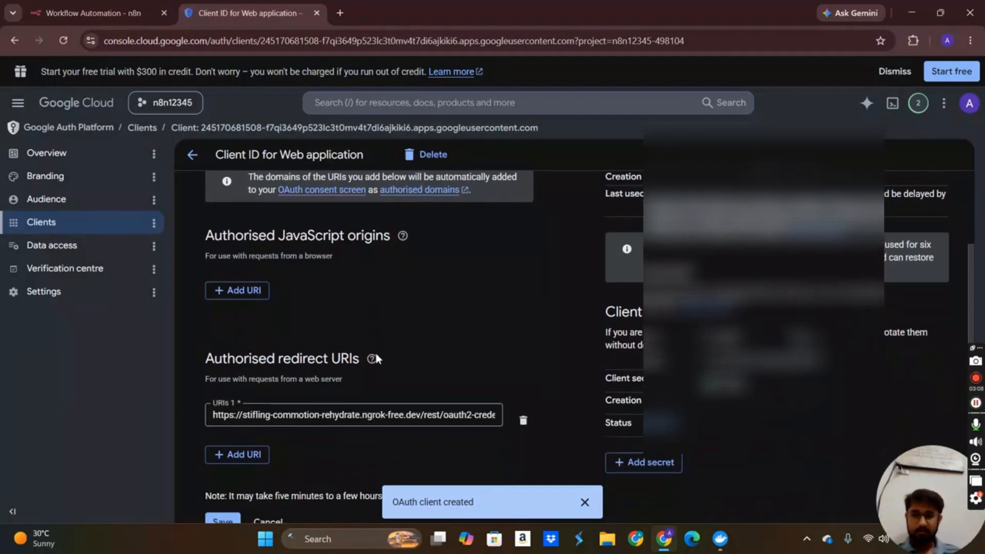
{"action": "scroll", "coordinate": [377, 357], "scroll_direction": "up", "scroll_amount": 2}
{"action": "scroll", "coordinate": [378, 358], "scroll_direction": "up", "scroll_amount": 1}
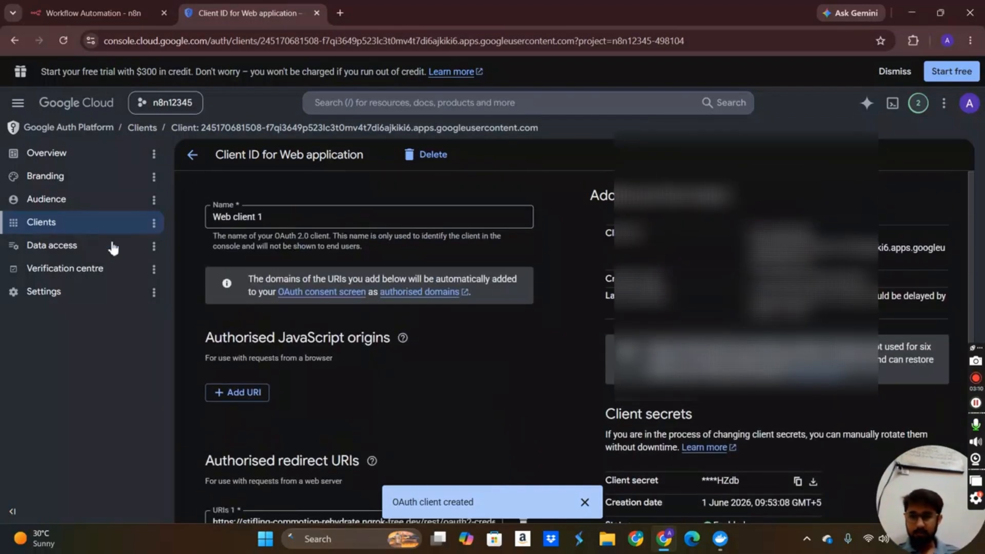
{"action": "left_click", "coordinate": [71, 203]}
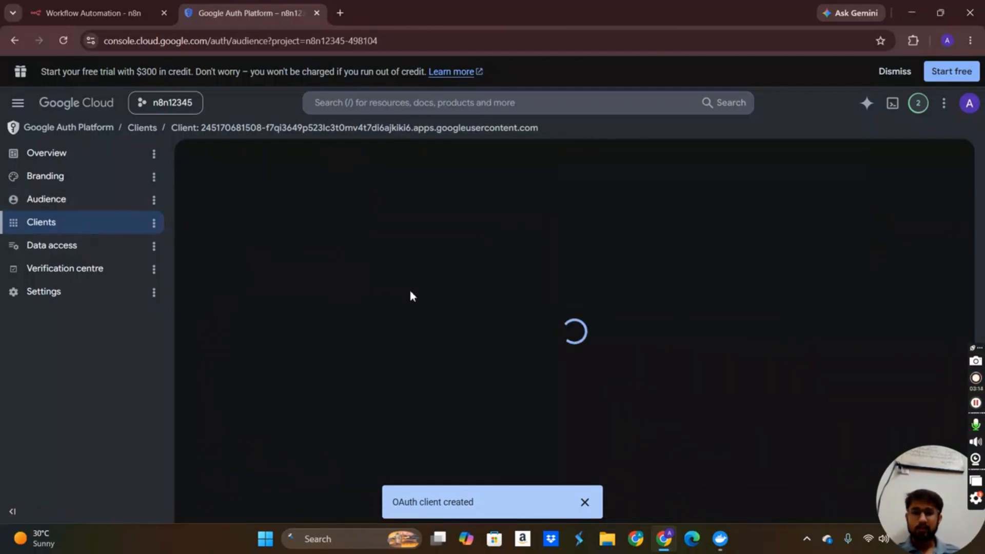
{"action": "scroll", "coordinate": [292, 433], "scroll_direction": "down", "scroll_amount": 3}
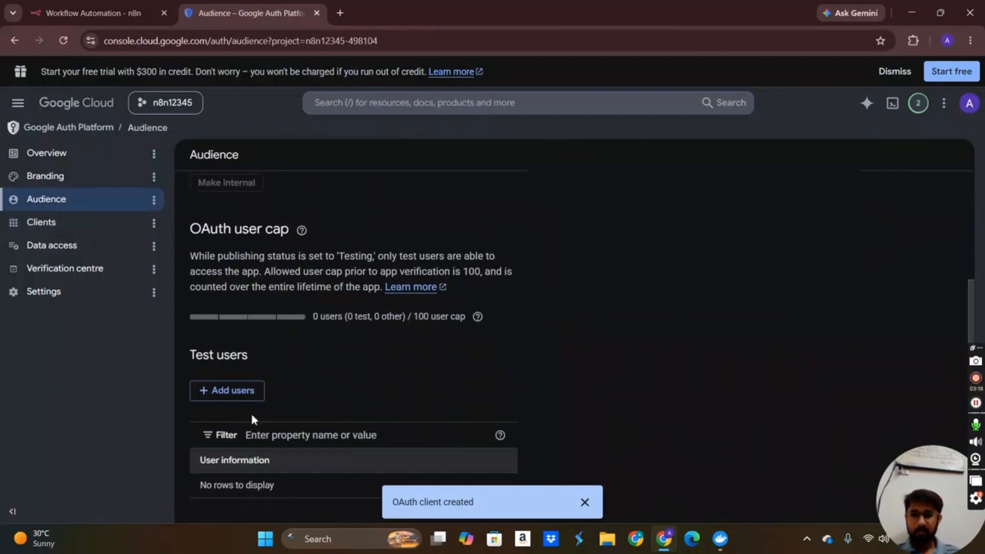
{"action": "left_click", "coordinate": [226, 391]}
{"action": "left_click", "coordinate": [586, 191]}
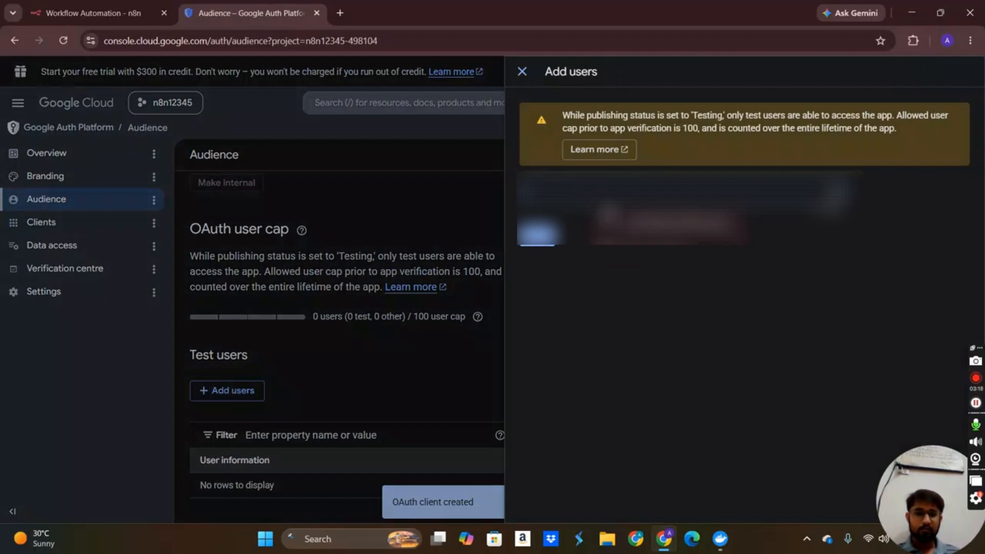
{"action": "left_click", "coordinate": [641, 227]}
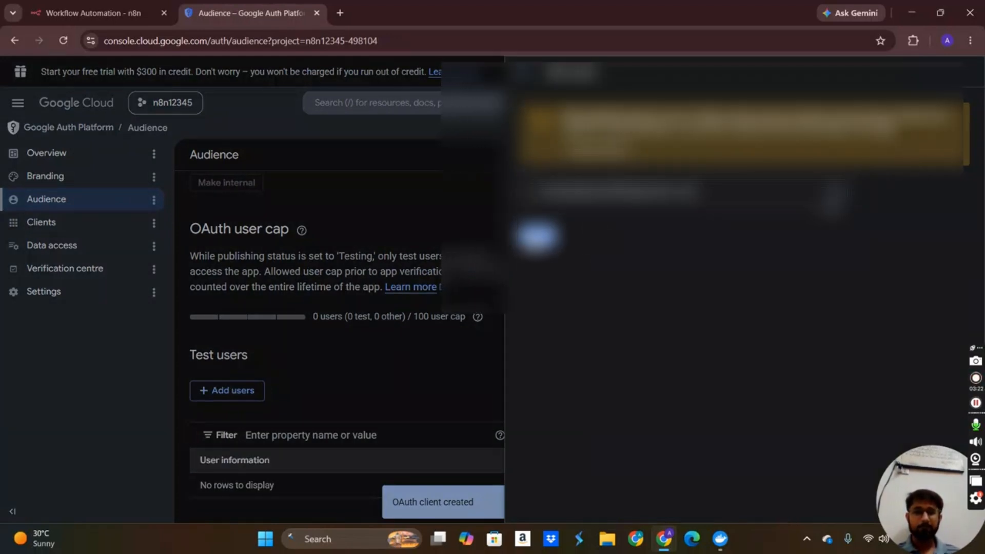
{"action": "left_click", "coordinate": [537, 237]}
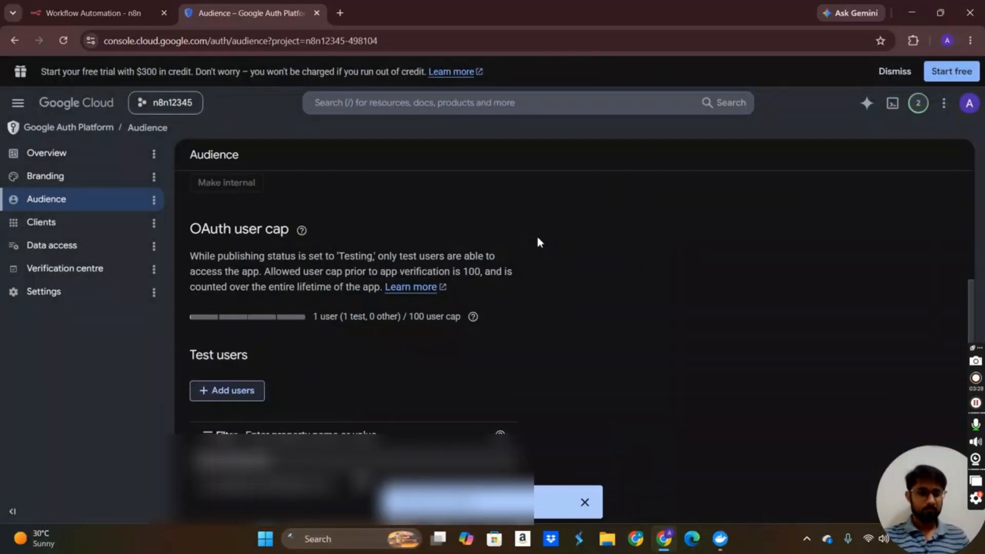
Step: Switch to n8n and start the Gmail credential's Google sign-in with the intended Google account
{"action": "left_click", "coordinate": [110, 4]}
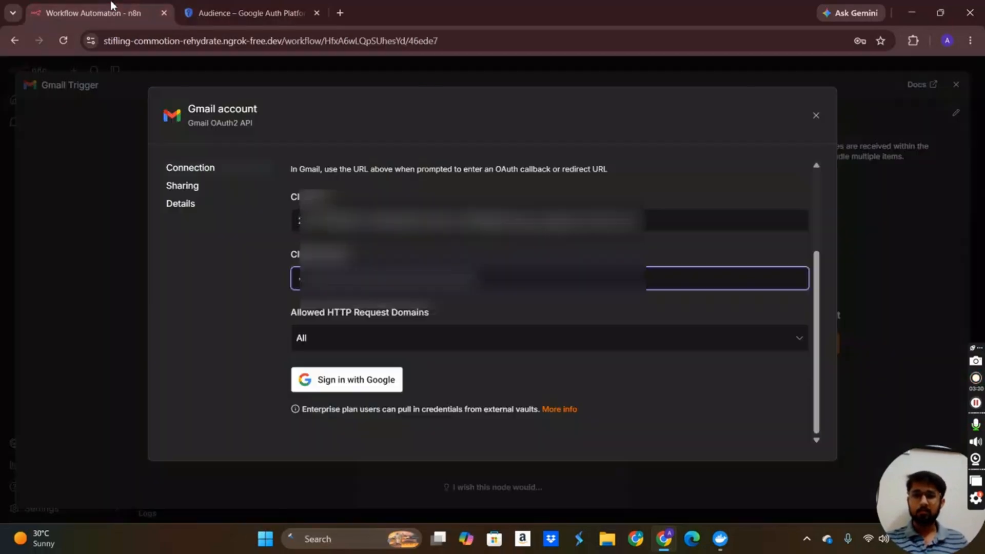
{"action": "left_click", "coordinate": [342, 384]}
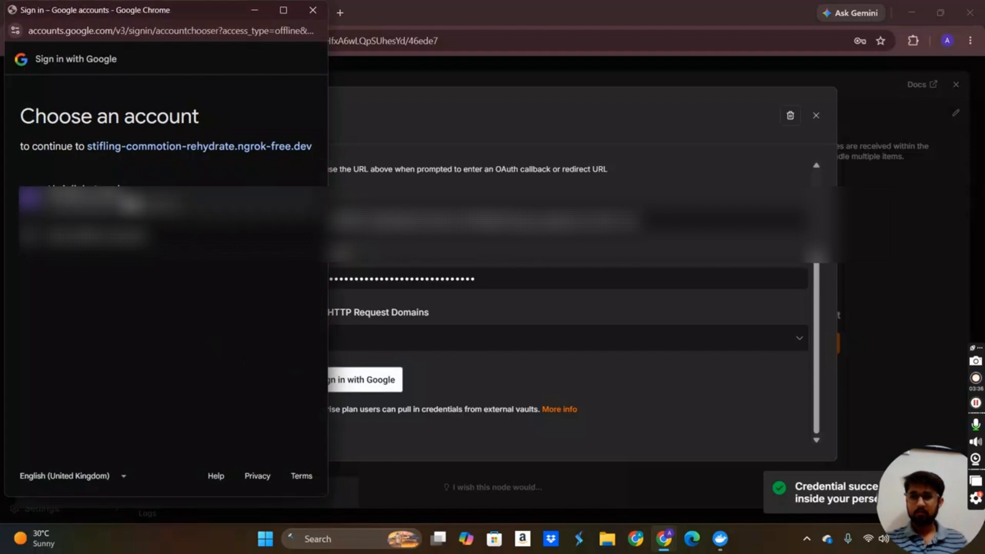
{"action": "left_click", "coordinate": [131, 203]}
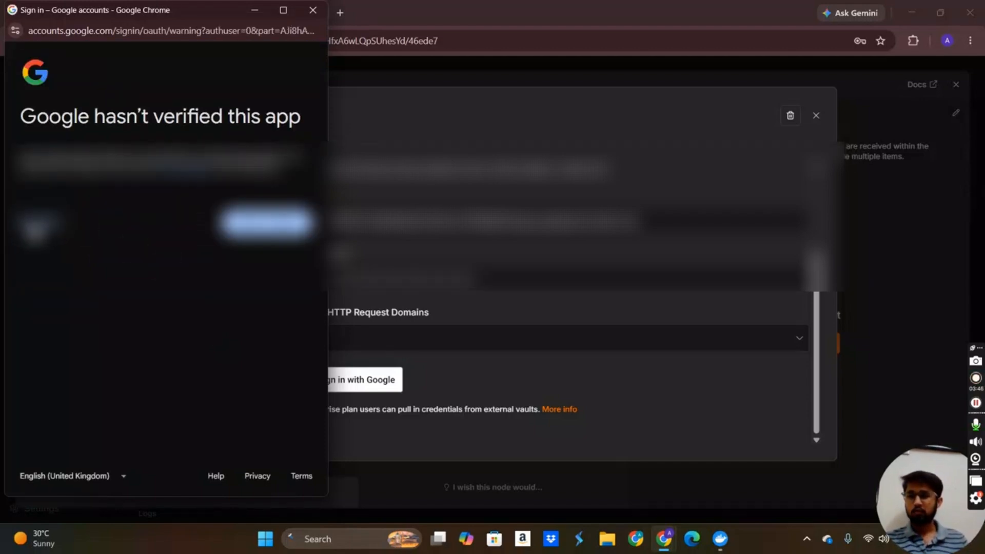
Step: Continue past Google's unverified-app warning and grant the requested Gmail access, closing the sign-in window and the Gmail credential
{"action": "left_click", "coordinate": [34, 227]}
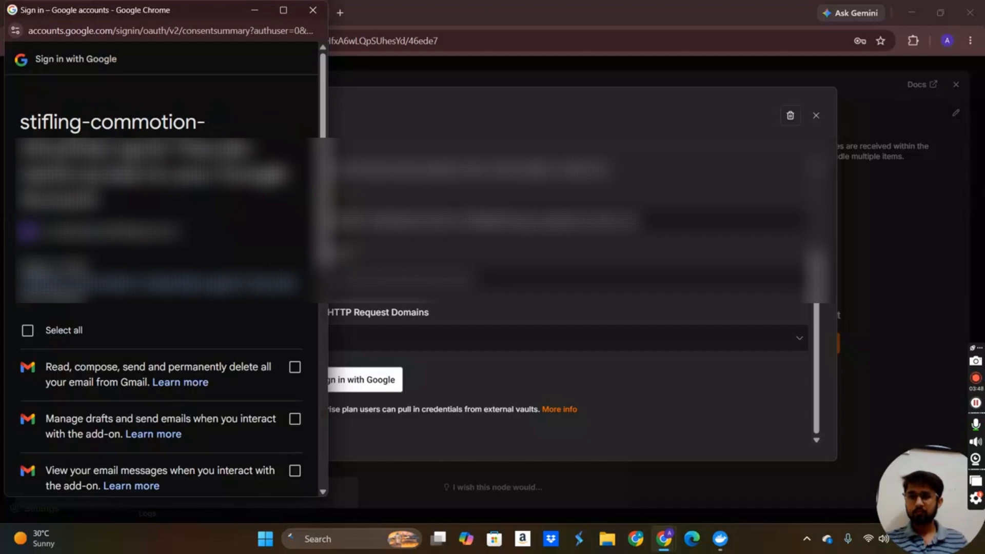
{"action": "scroll", "coordinate": [176, 468], "scroll_direction": "down", "scroll_amount": 5}
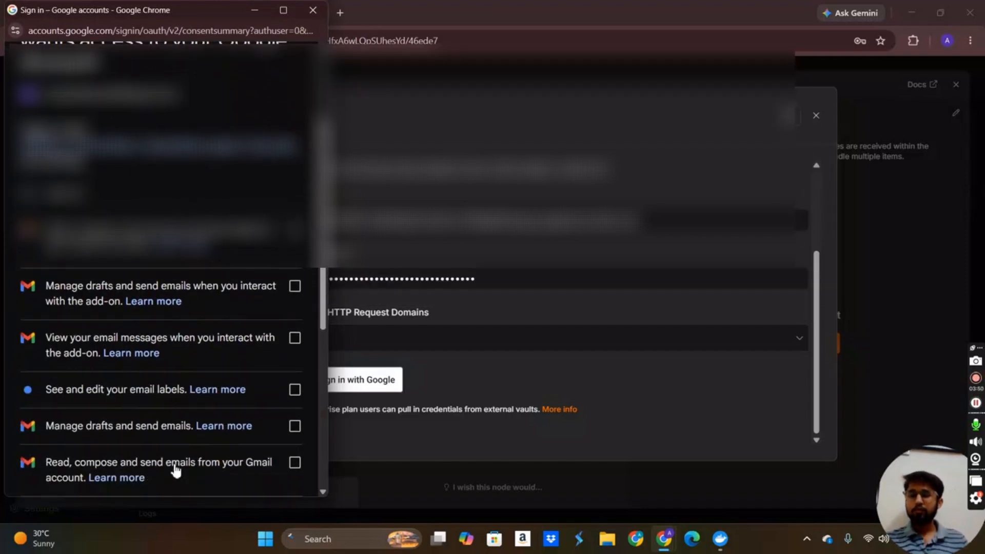
{"action": "scroll", "coordinate": [176, 468], "scroll_direction": "down", "scroll_amount": 2}
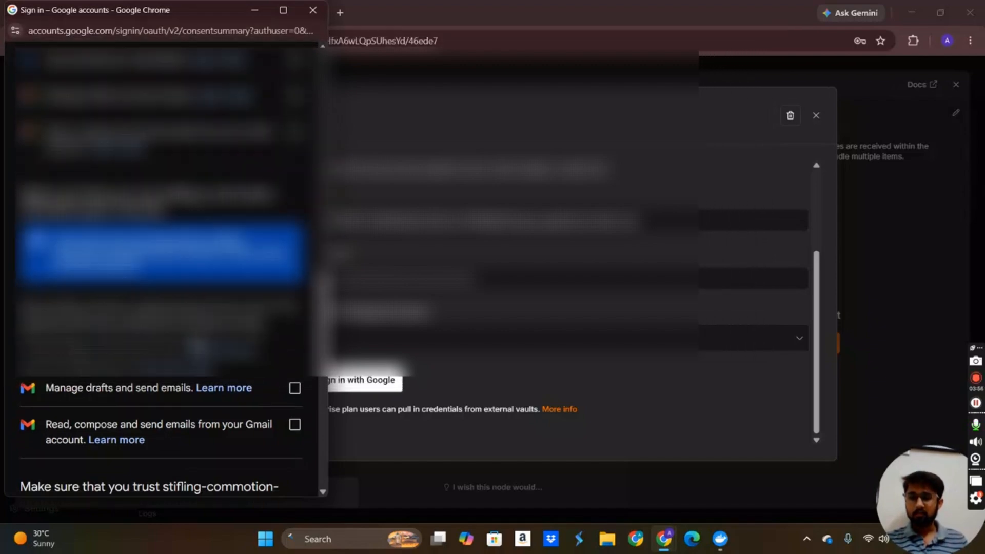
{"action": "scroll", "coordinate": [234, 313], "scroll_direction": "down", "scroll_amount": 5}
{"action": "left_click", "coordinate": [240, 428]}
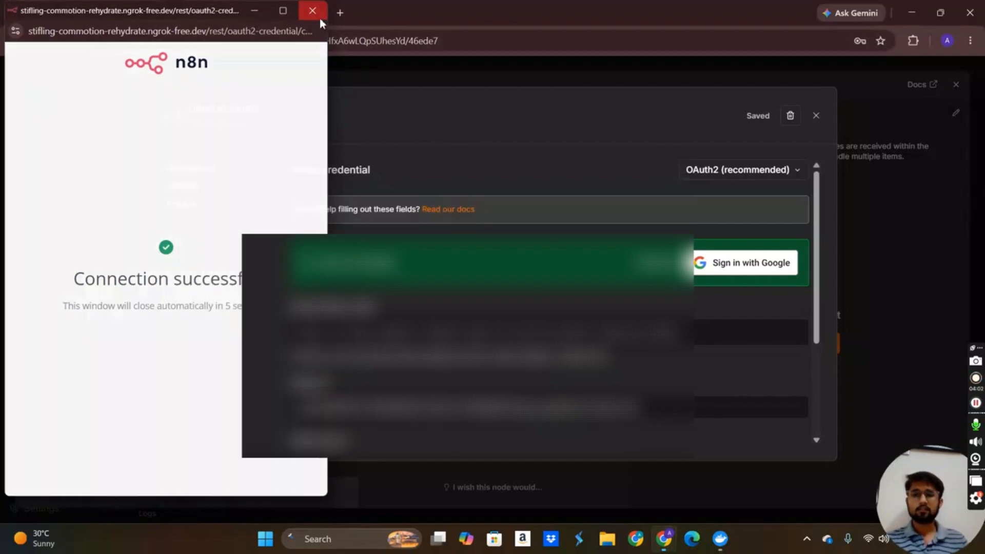
{"action": "left_click", "coordinate": [313, 10]}
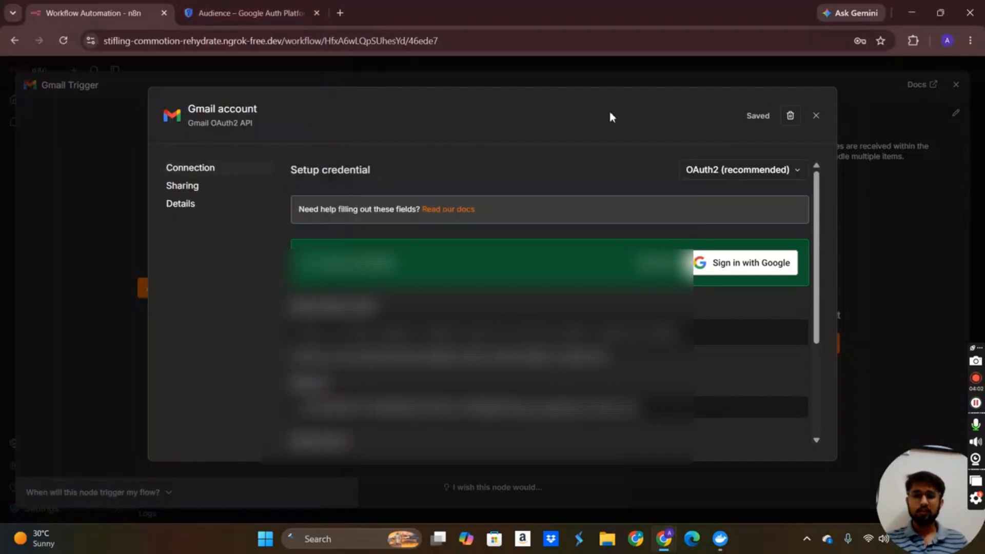
{"action": "left_click", "coordinate": [816, 116]}
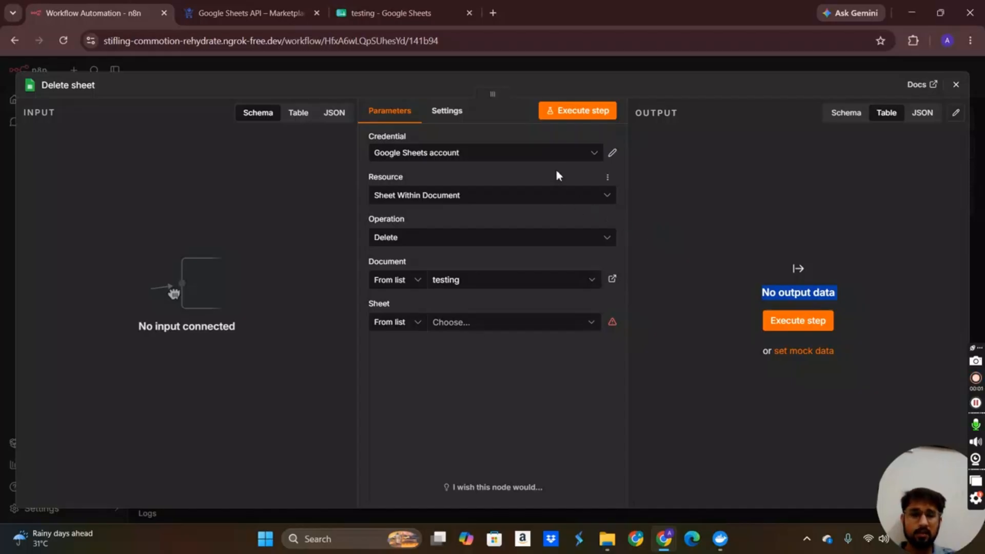
Step: Look at sheet1 and Sheet2 of the testing spreadsheet in Google Sheets and return to n8n
{"action": "left_click", "coordinate": [398, 6]}
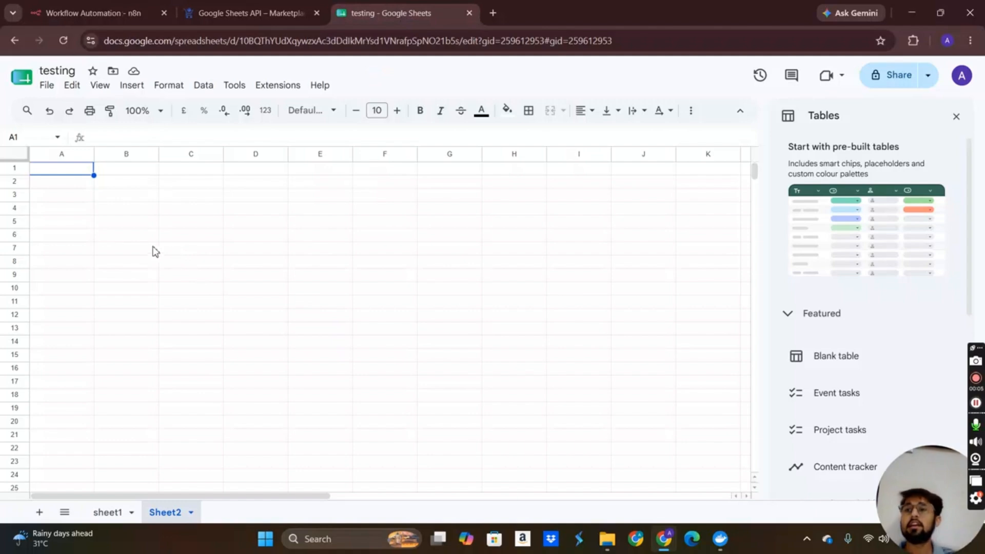
{"action": "left_click", "coordinate": [115, 512]}
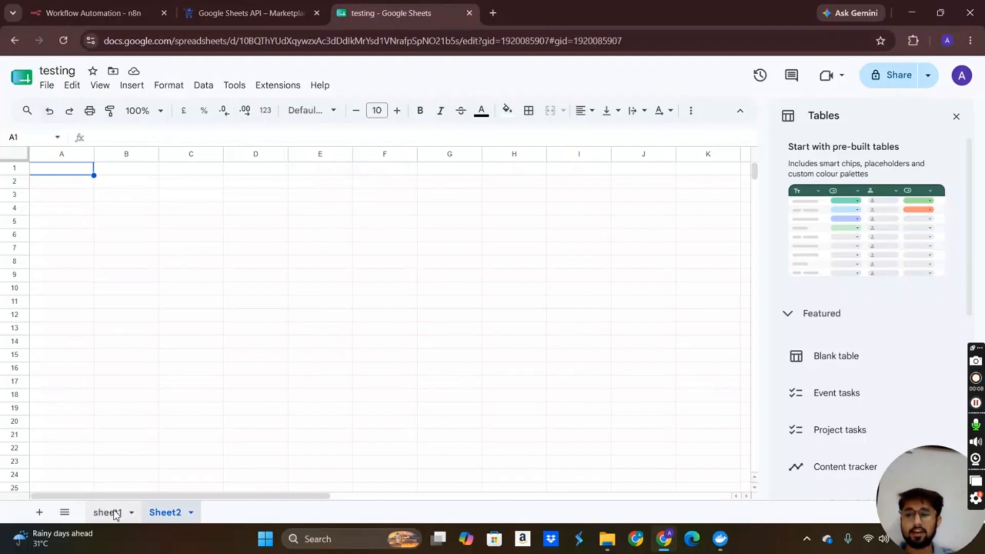
{"action": "left_click", "coordinate": [161, 513]}
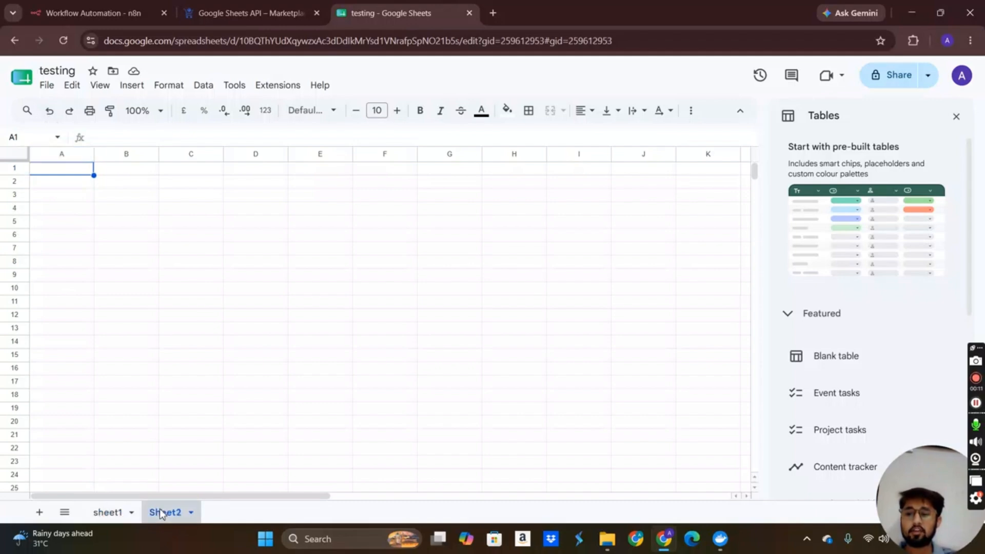
{"action": "left_click", "coordinate": [95, 7]}
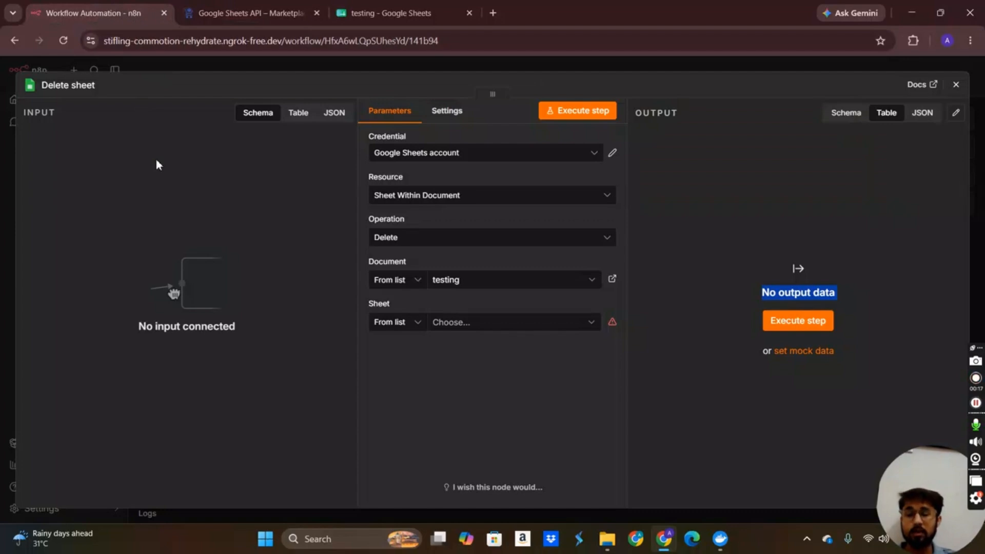
Step: Review the Google Sheets API product page in Google Cloud and look at the APIs and services options
{"action": "left_click", "coordinate": [230, 23]}
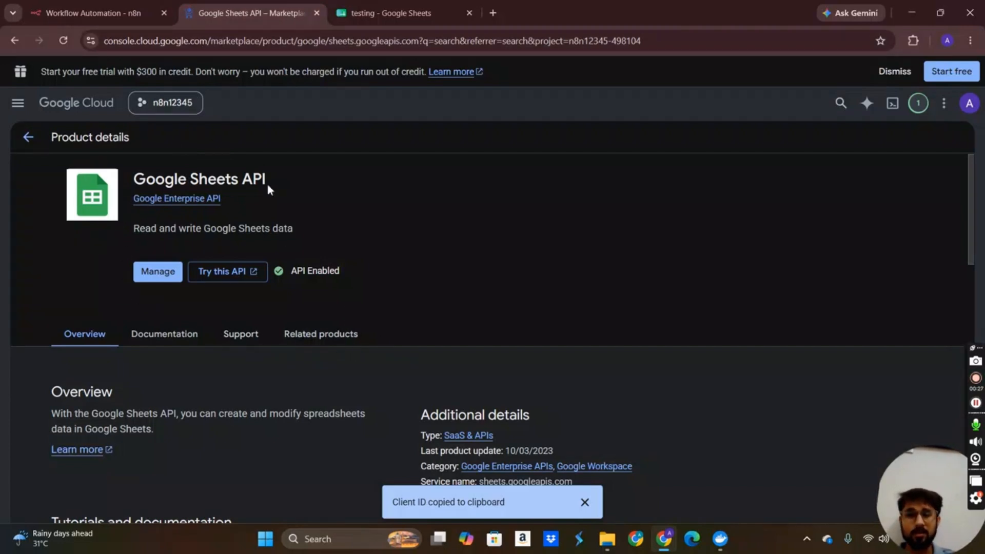
{"action": "left_click", "coordinate": [27, 140]}
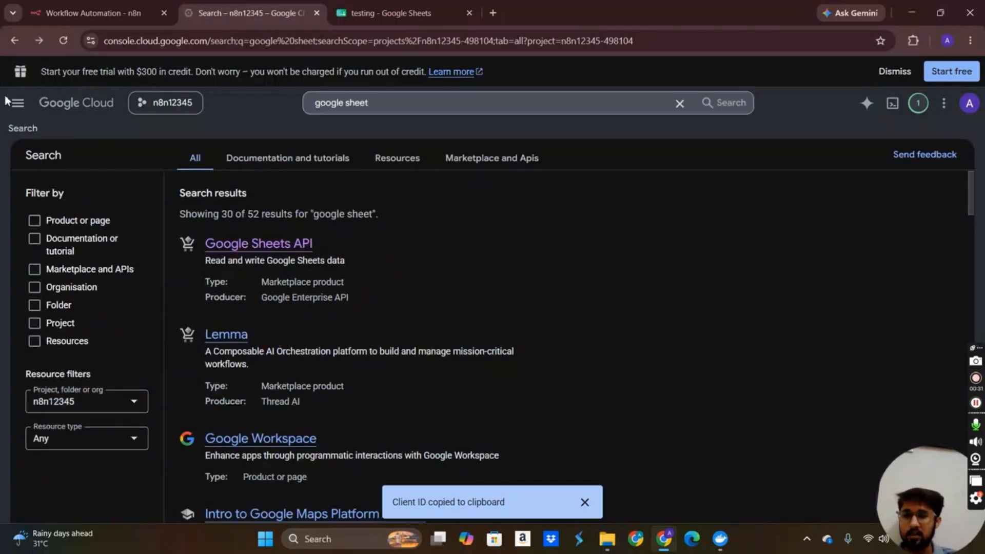
{"action": "left_click", "coordinate": [8, 101]}
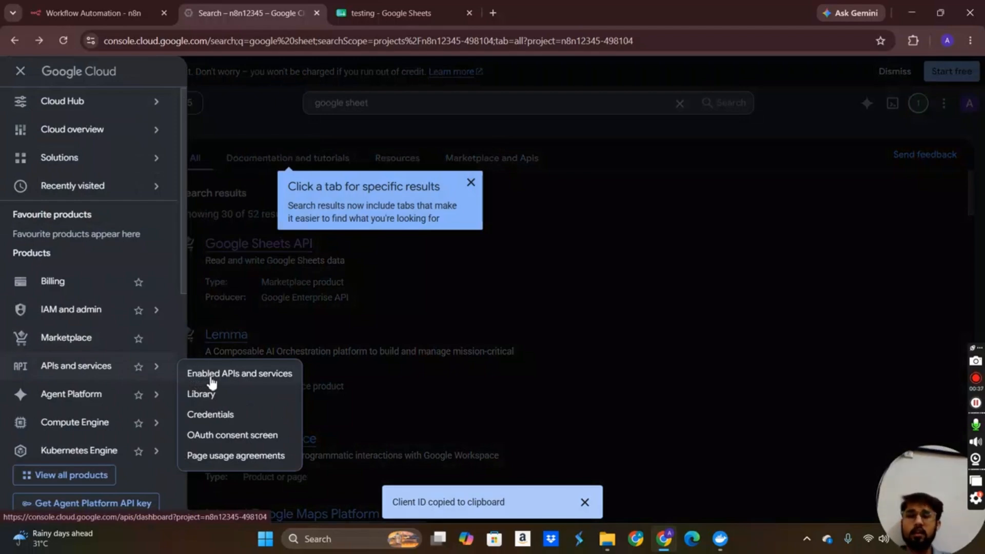
Step: In n8n's Delete sheet node, select Sheet2 as the sheet to delete from the testing document and execute the step
{"action": "left_click", "coordinate": [61, 4]}
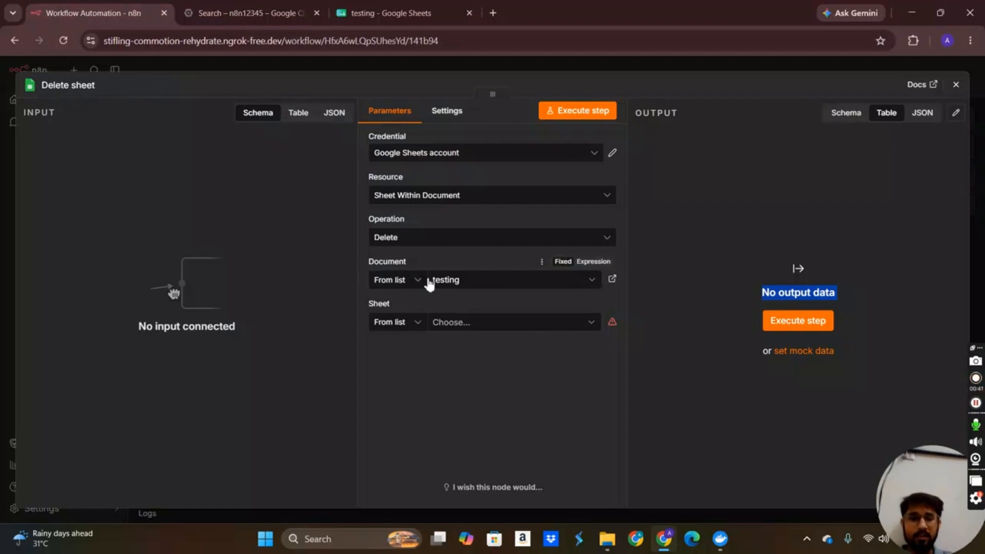
{"action": "left_click", "coordinate": [472, 323]}
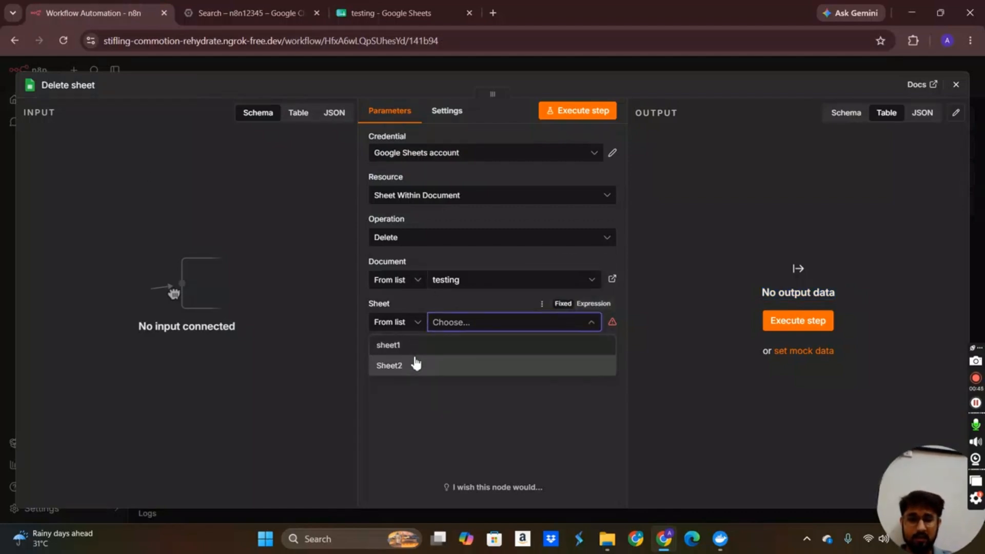
{"action": "left_click", "coordinate": [411, 365]}
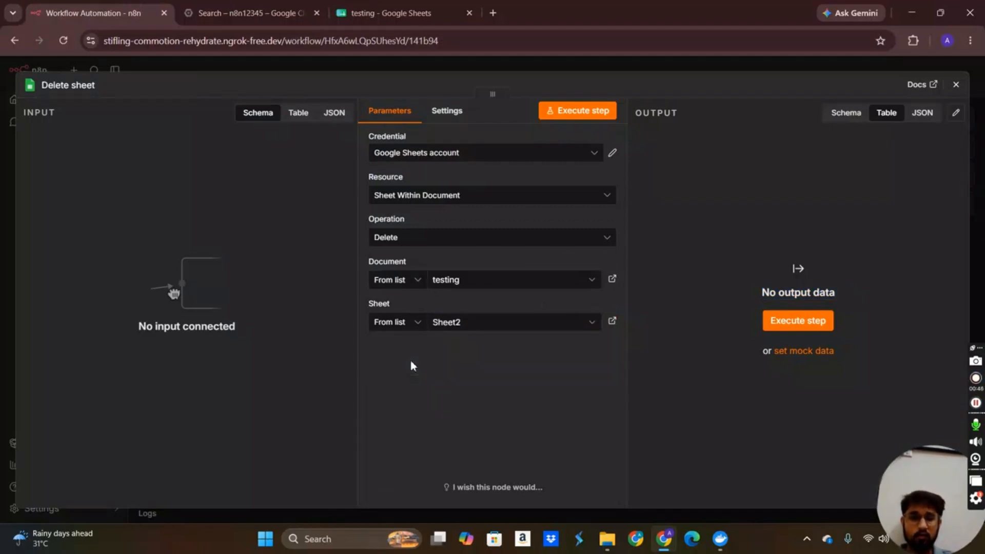
{"action": "left_click", "coordinate": [578, 113]}
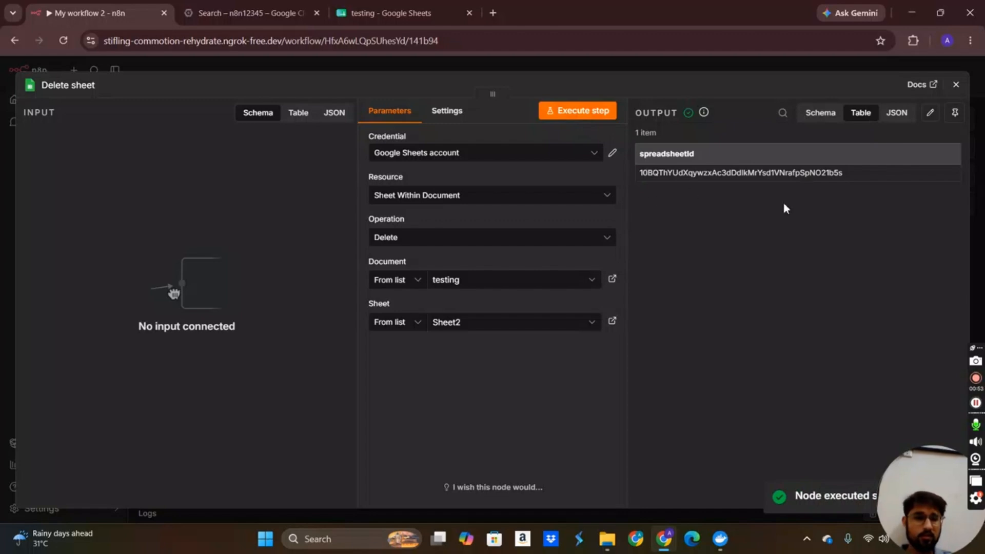
Step: Check the remaining sheets of the testing spreadsheet in Google Sheets and close n8n's Delete sheet node
{"action": "left_click", "coordinate": [390, 13]}
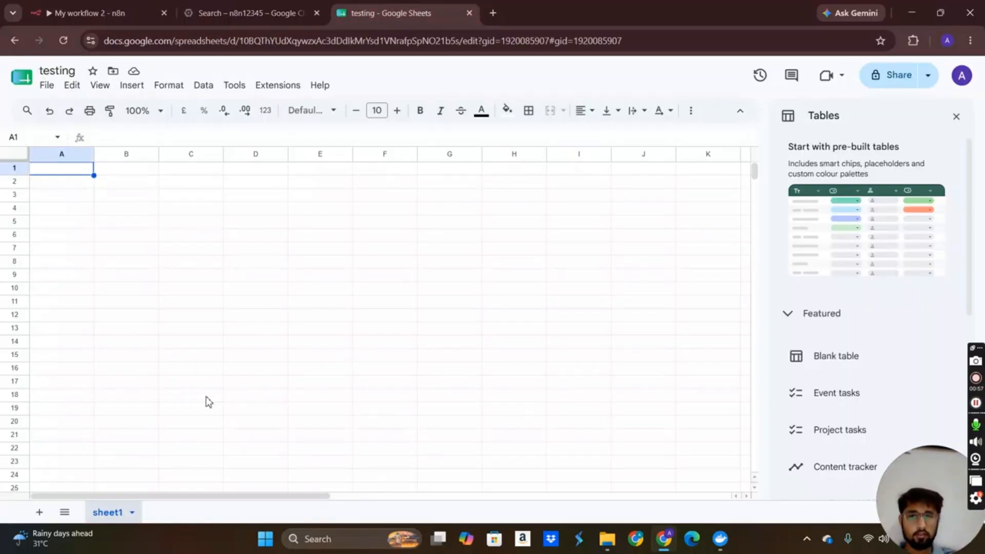
{"action": "left_click", "coordinate": [103, 13]}
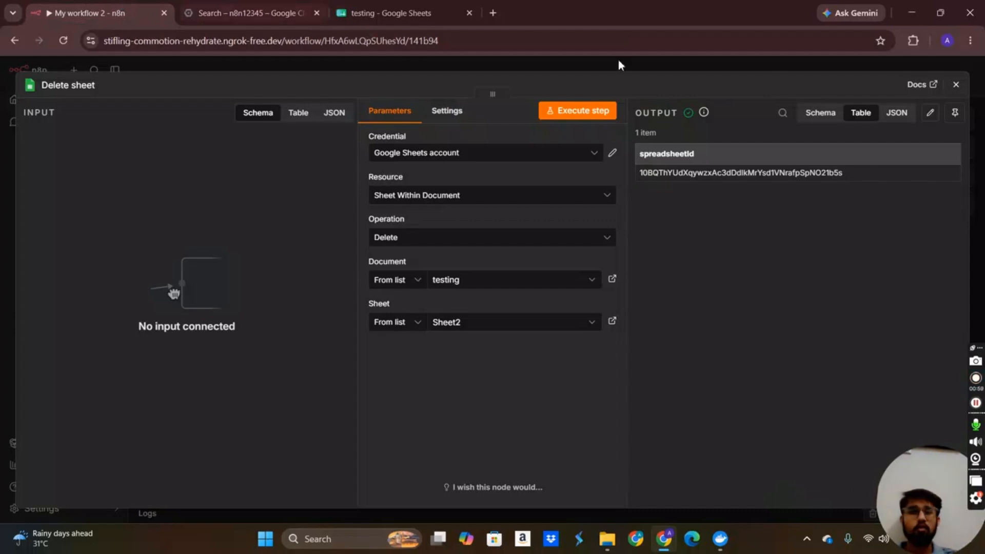
{"action": "left_click", "coordinate": [955, 84]}
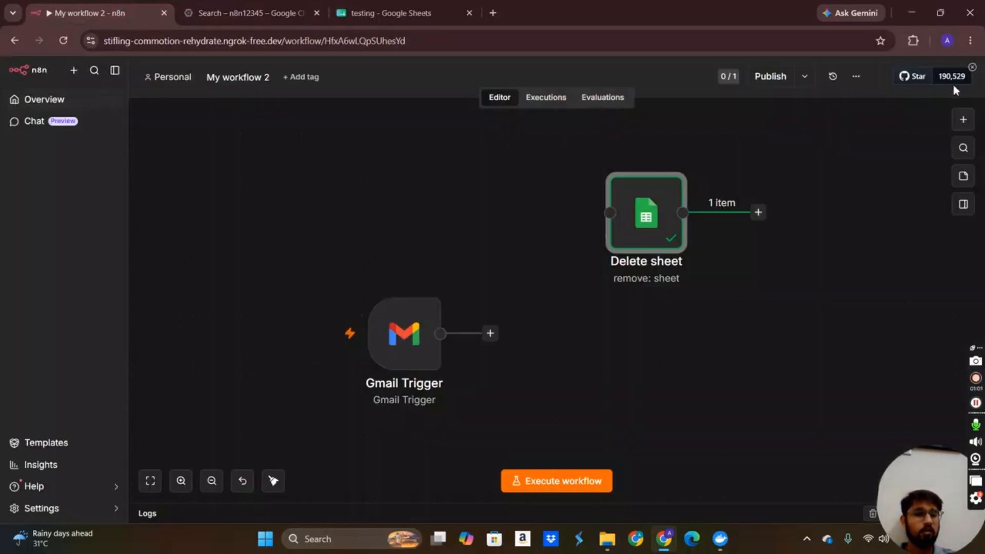